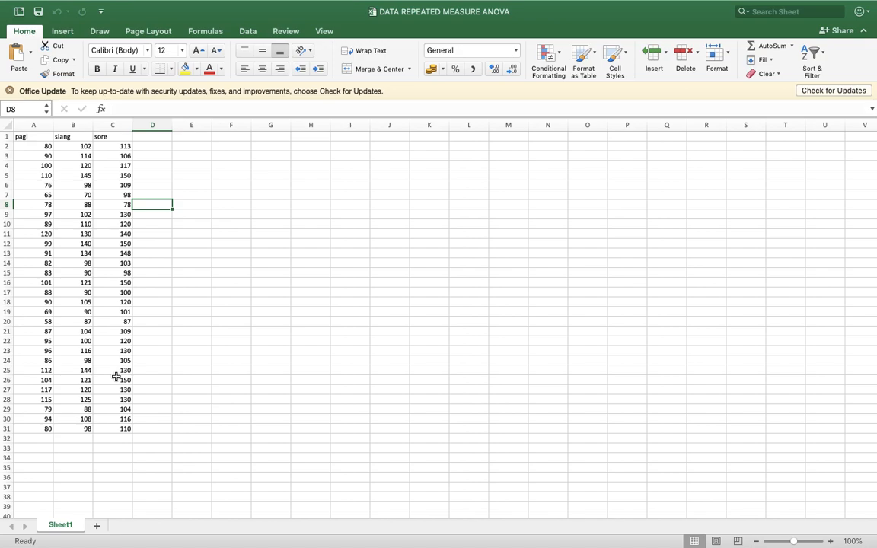
Switch to the empty SPSS Statistics dataset and show its variable definitions.
left_click(133, 127)
key("ctrl+Left")
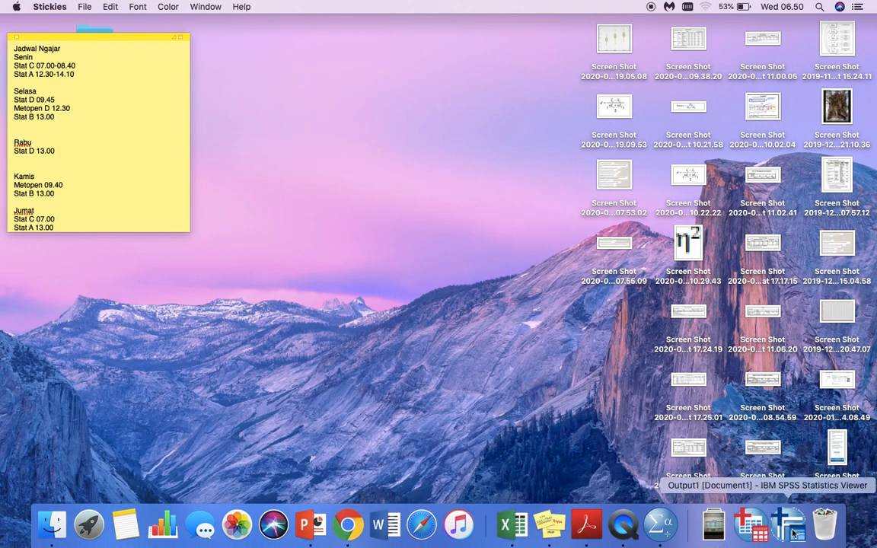
left_click(748, 530)
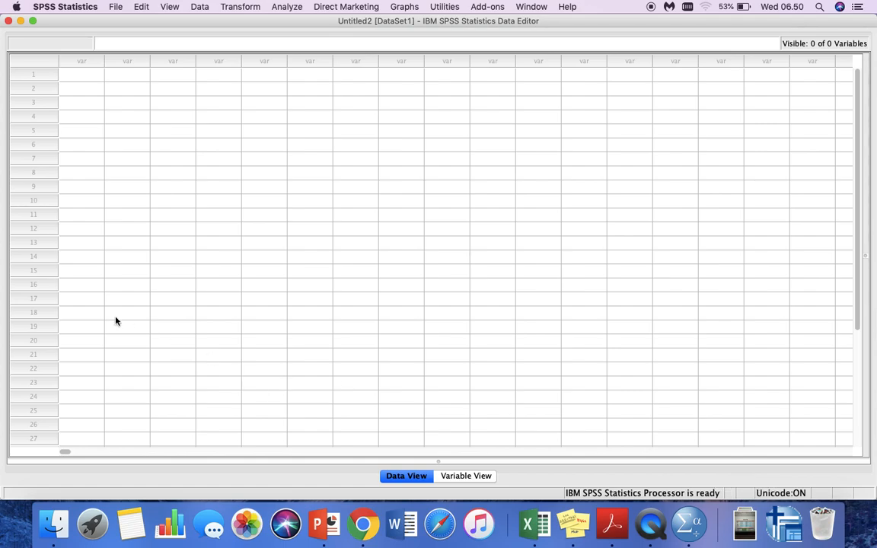
left_click(456, 478)
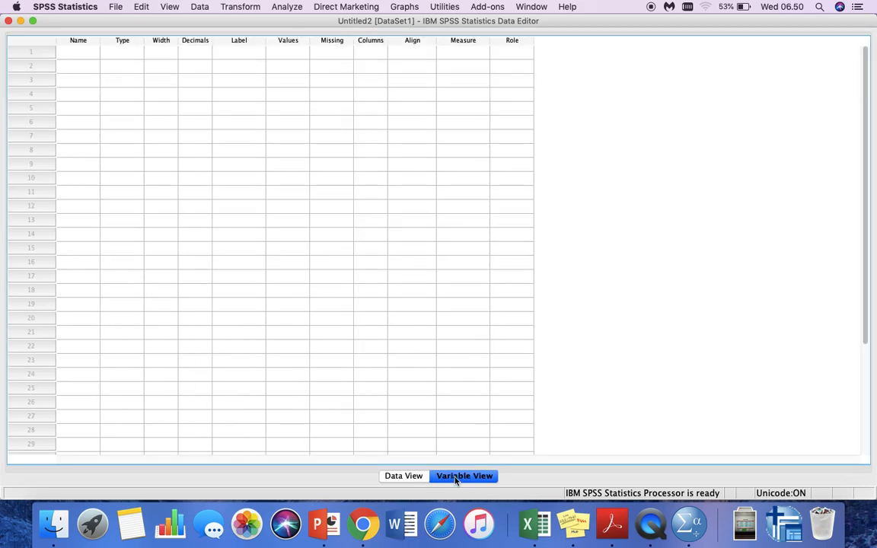
Define three variables named pagi, siang and sore, matching the column headings of the Excel sheet.
left_click(78, 53)
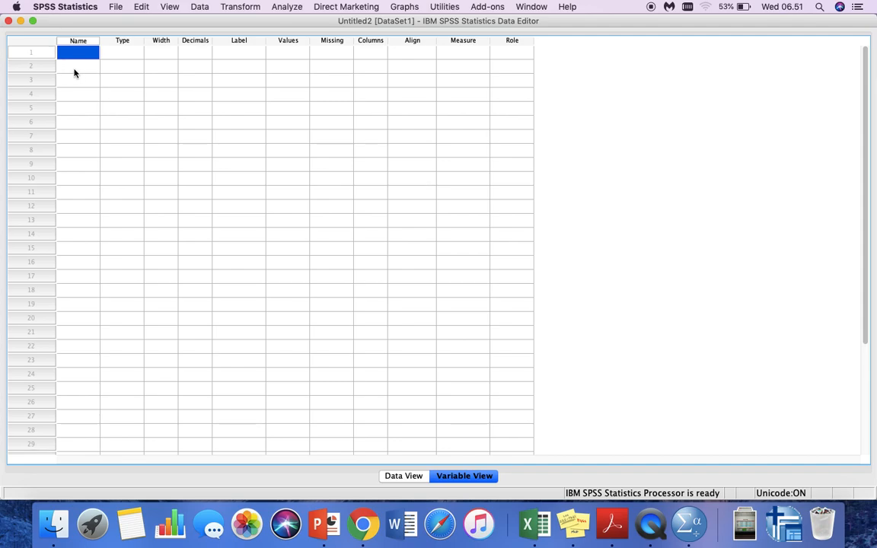
key("ctrl+Right")
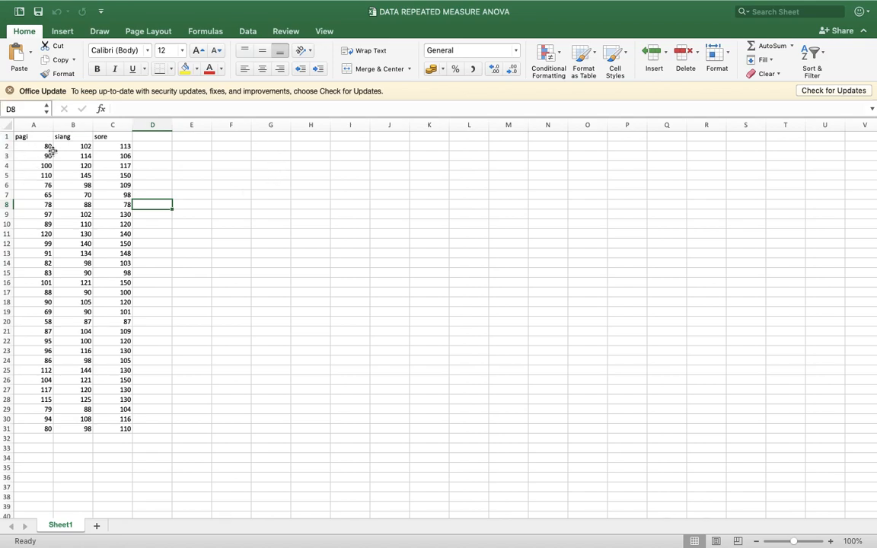
key("ctrl+Left")
key("ctrl+Right")
key("ctrl+Left")
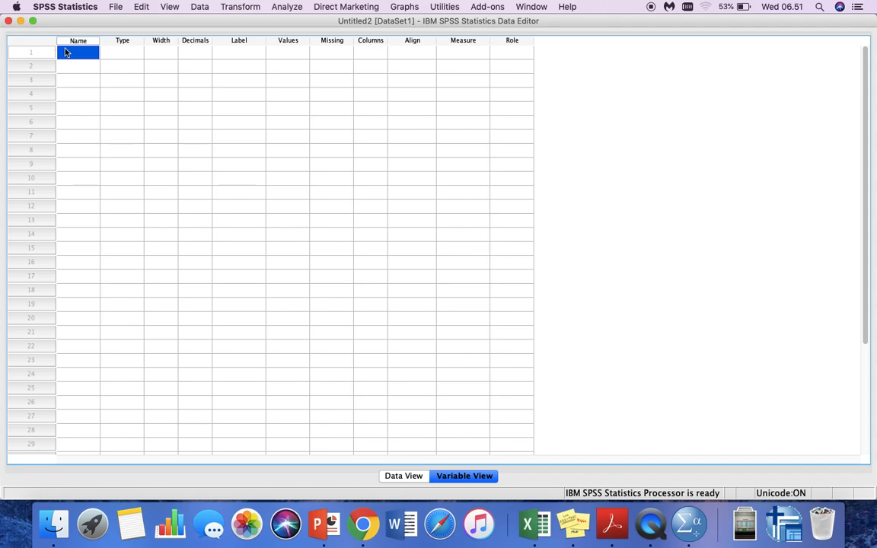
type("pa")
key("Return")
type("siang")
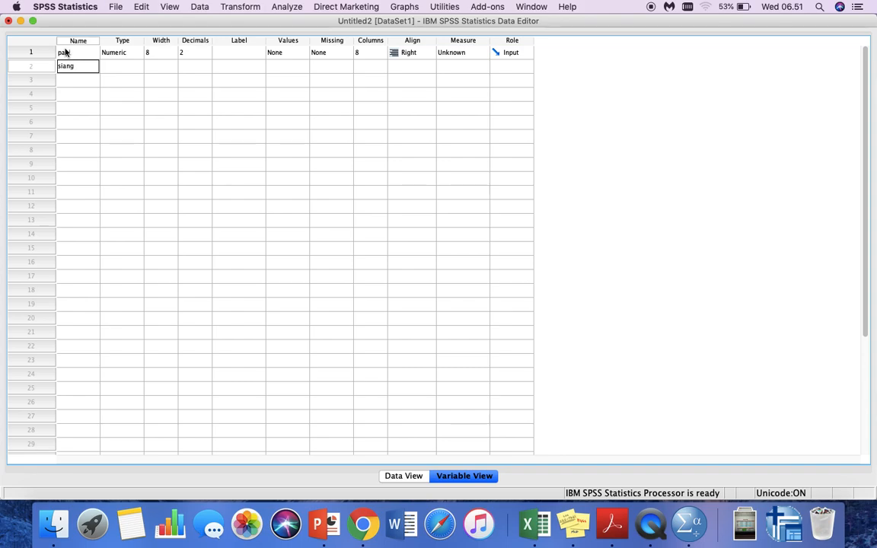
key("Return")
type("sor")
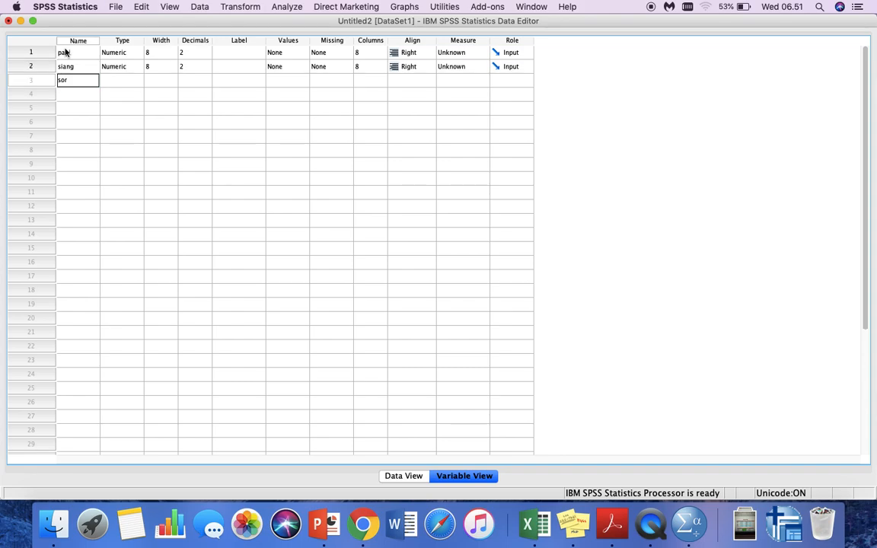
type("e")
key("Return")
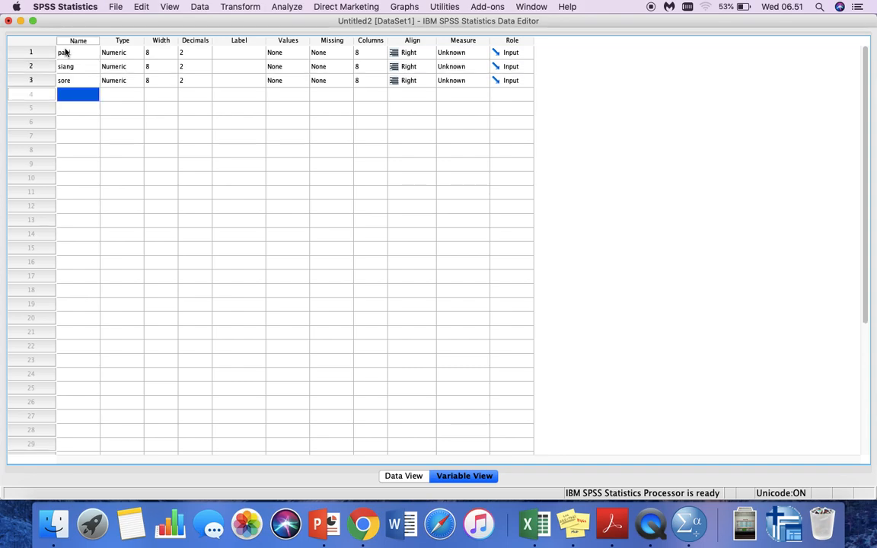
Set the number of decimals to 0 for pagi, siang and sore.
left_click(205, 57)
left_click(205, 57)
left_click(205, 57)
left_click(205, 68)
left_click(205, 69)
left_click(206, 70)
left_click(207, 83)
left_click(207, 83)
left_click(207, 83)
Label the three variables Pagi, Siang and Sore.
left_click(253, 51)
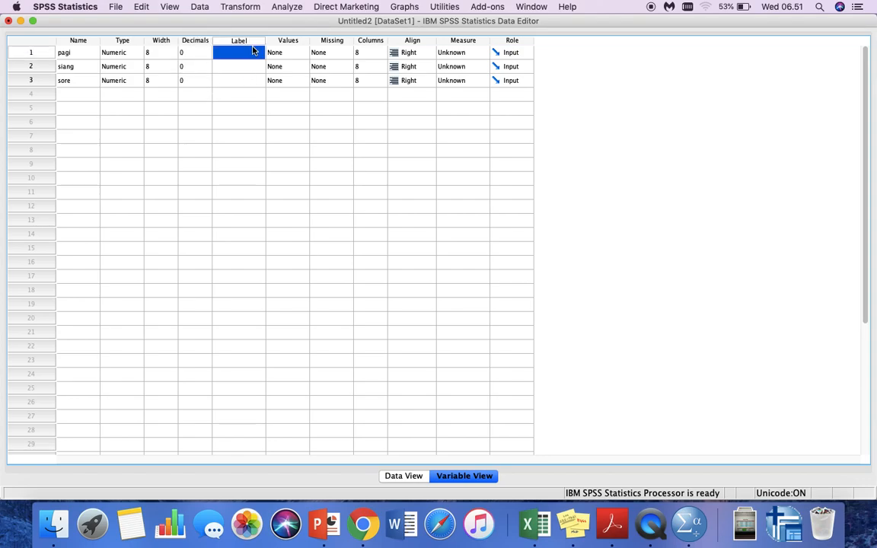
type("Pag")
key("Return")
type("Siang")
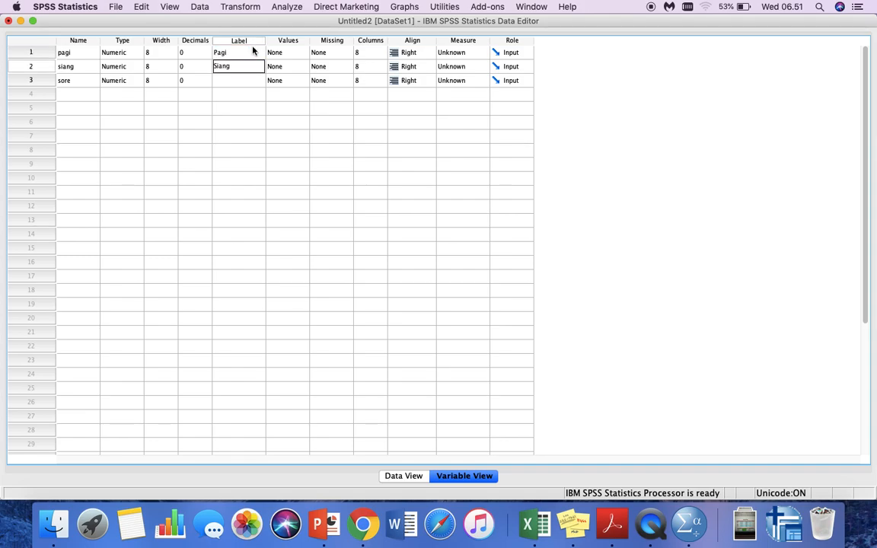
key("Return")
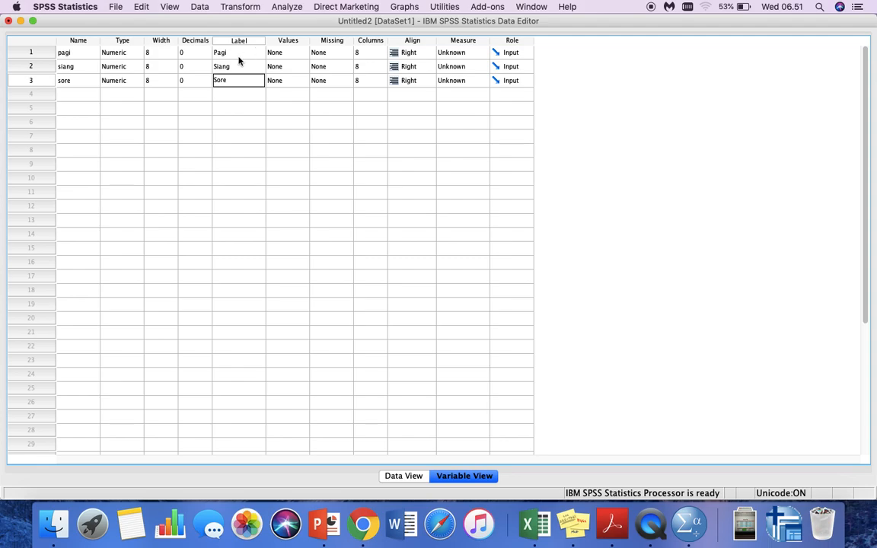
Set the measurement level of all three variables to Scale.
left_click(477, 53)
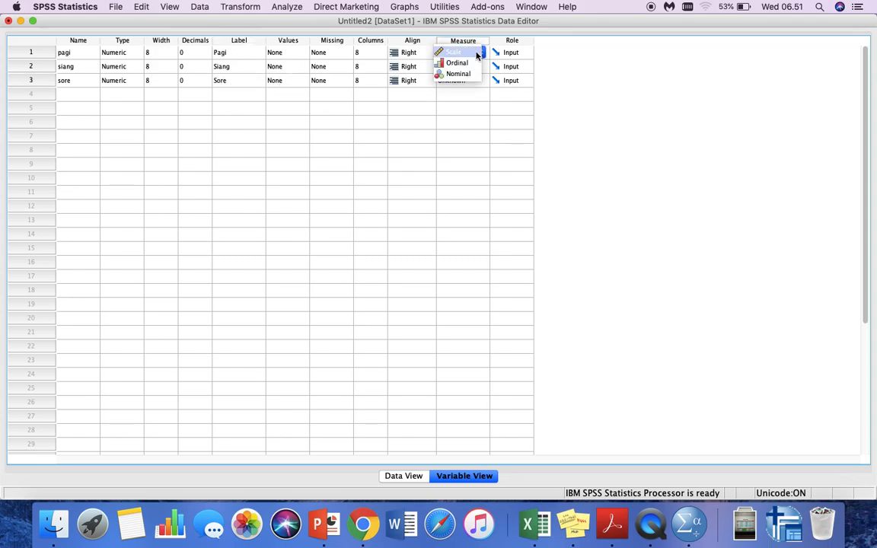
left_click(478, 54)
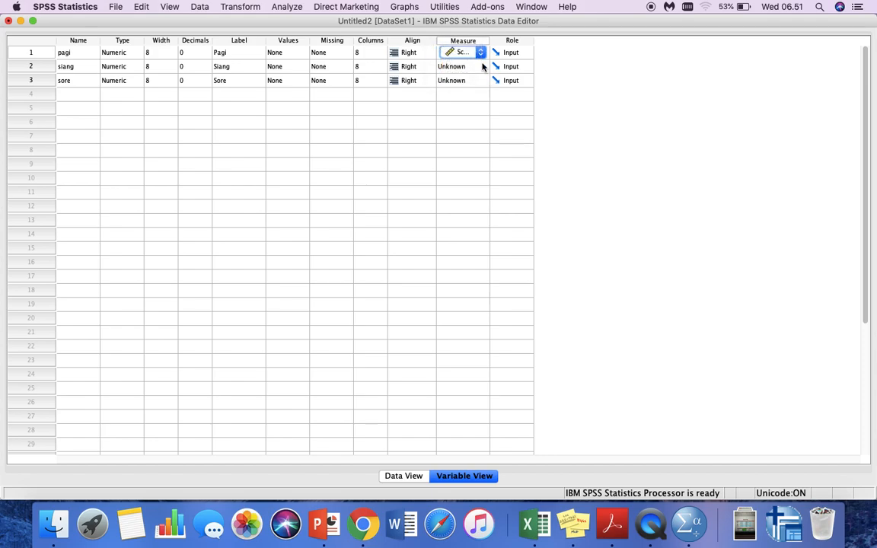
left_click(481, 67)
left_click(477, 67)
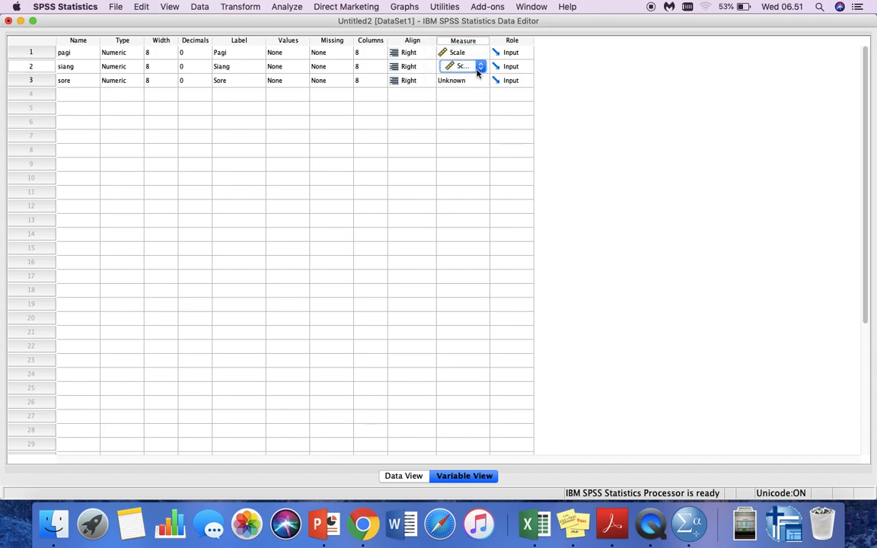
left_click(479, 80)
left_click(479, 80)
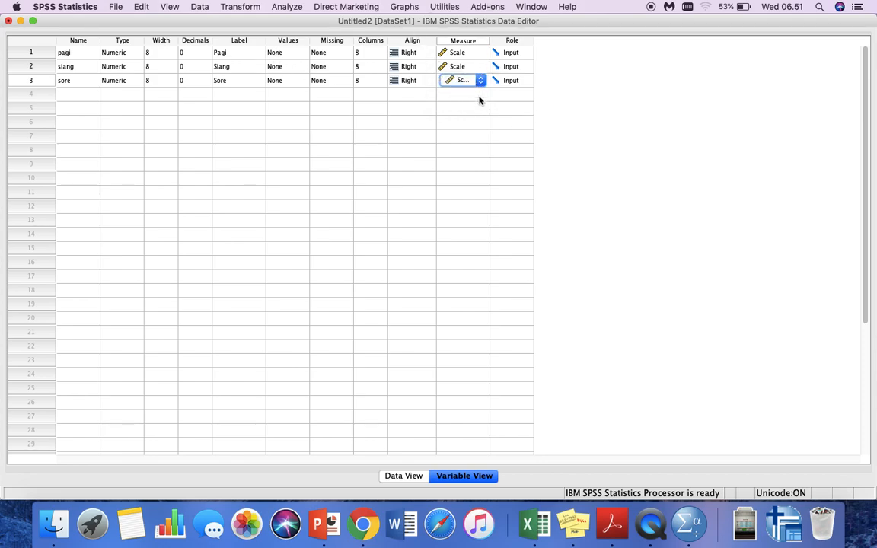
Show the dataset's data grid, switch to the Excel workbook and copy the values in A2:C31 without the headings.
left_click(402, 478)
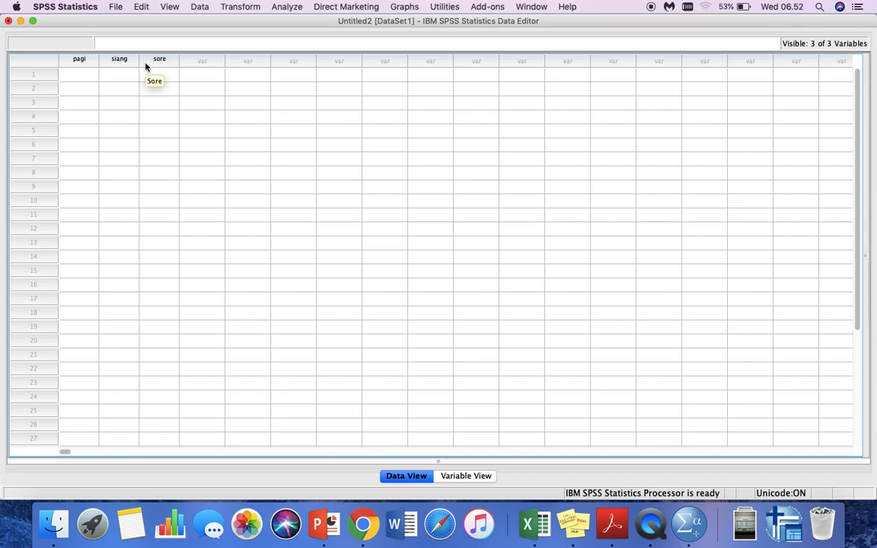
key("ctrl+Right")
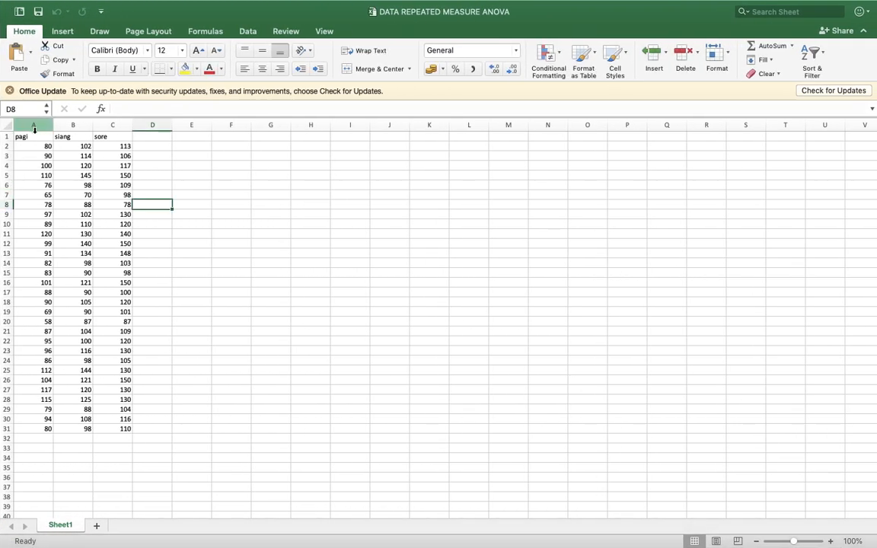
left_click(30, 144)
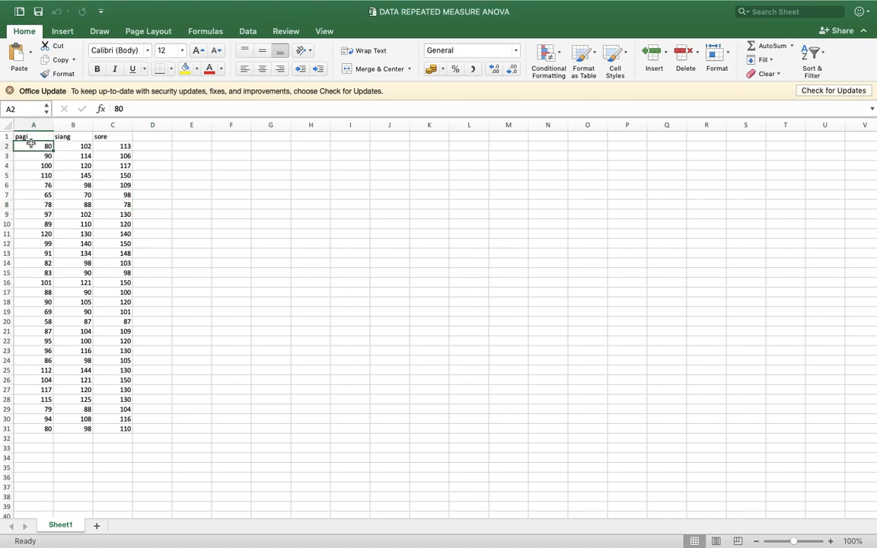
key("shift+Right")
key("shift+Right")
key("shift+Down")
key("shift+Down")
key("shift+Down")
key("shift+Down")
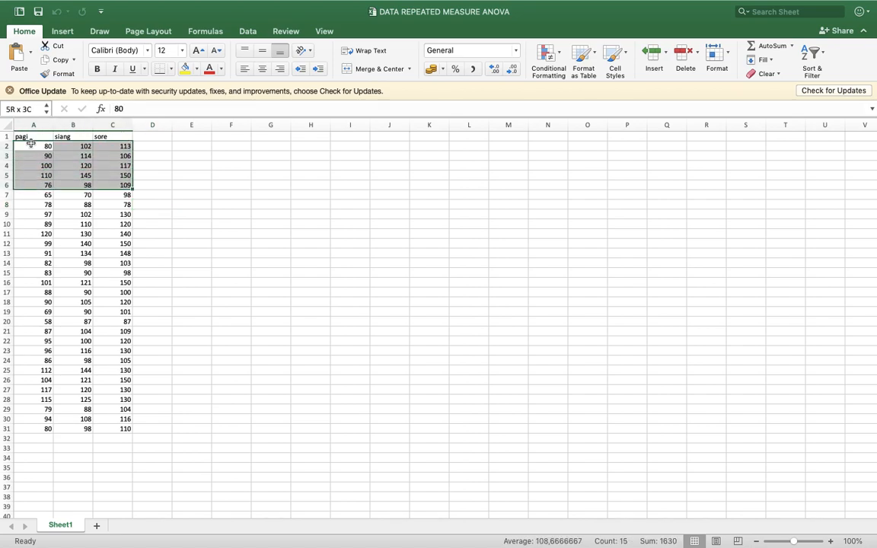
key("shift+Down")
key("shift+Down")
key("shift+Down")
key("shift+Down")
key("shift+Down")
key("shift+Down")
key("shift+Down")
key("shift+Down")
key("shift+Down")
key("shift+Down")
key("shift+Down")
key("shift+Down")
key("shift+Down")
key("shift+Down")
key("shift+Down")
key("shift+Down")
key("shift+Down")
key("shift+Down")
key("shift+Down")
key("shift+Down")
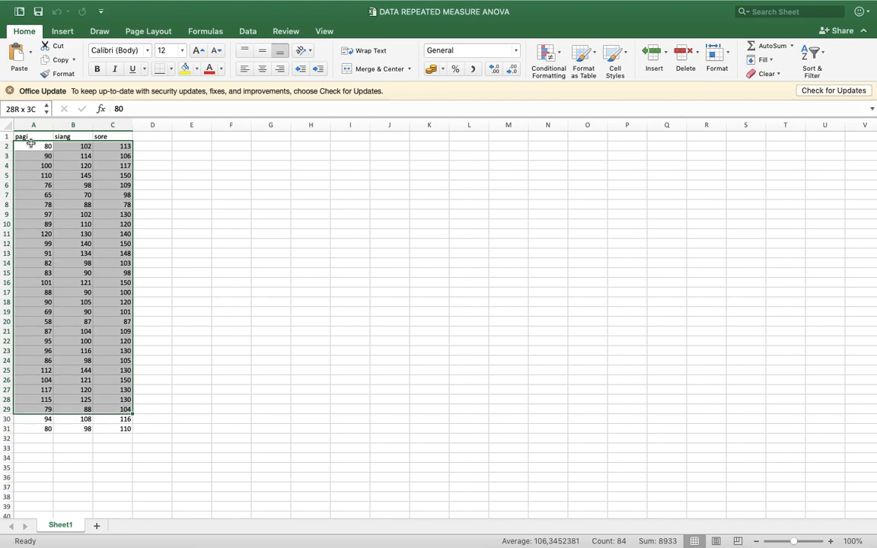
key("shift+Down")
key("shift+Down")
key("super+c")
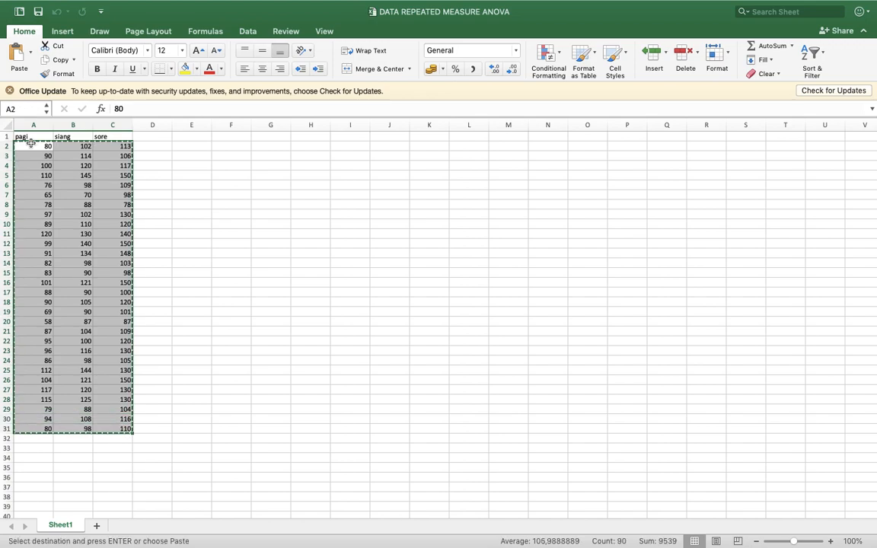
Switch back to SPSS Statistics, paste the copied values starting at row 1 of pagi, and check the filled rows.
key("super+Tab")
left_click(83, 77)
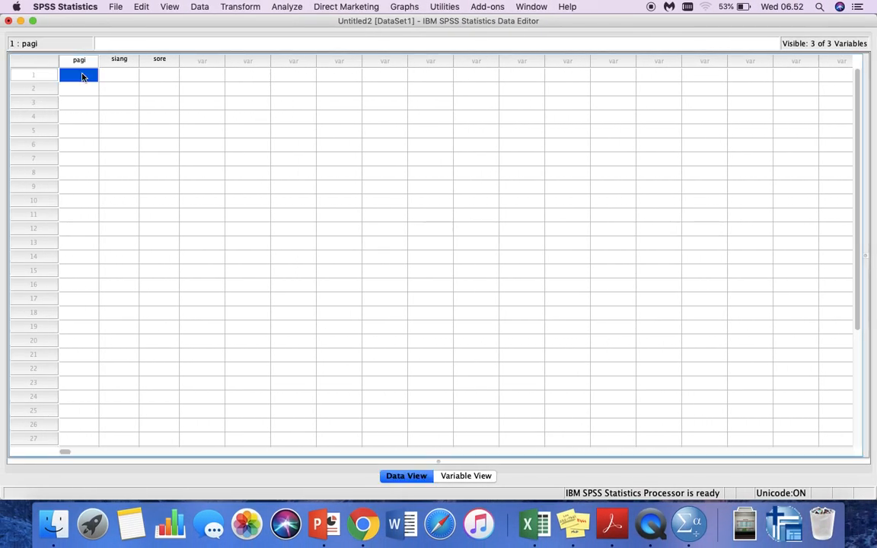
key("super+v")
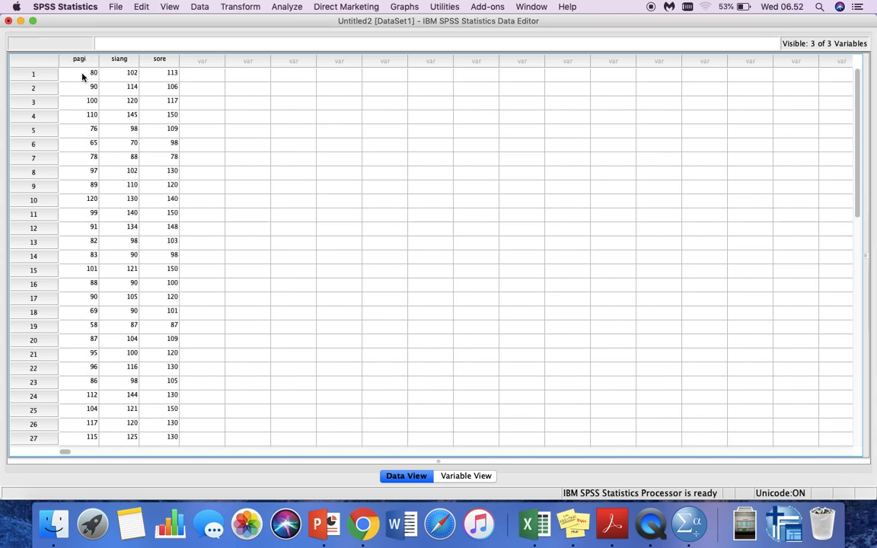
scroll(140, 206, "down", 8)
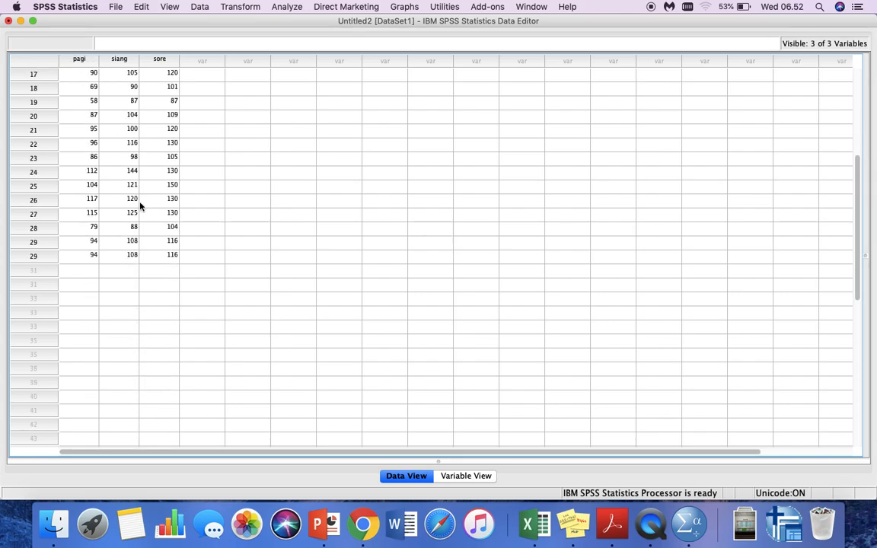
scroll(43, 272, "up", 6)
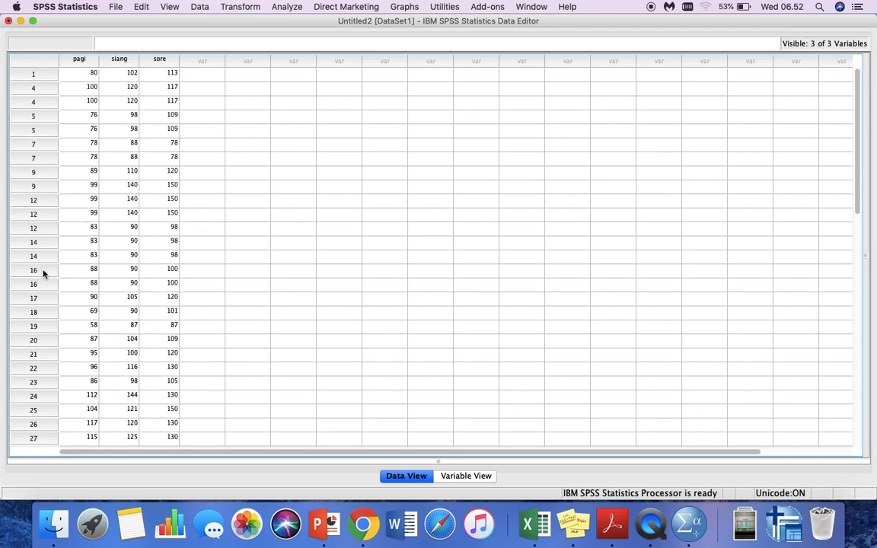
scroll(43, 273, "down", 6)
scroll(43, 273, "up", 3)
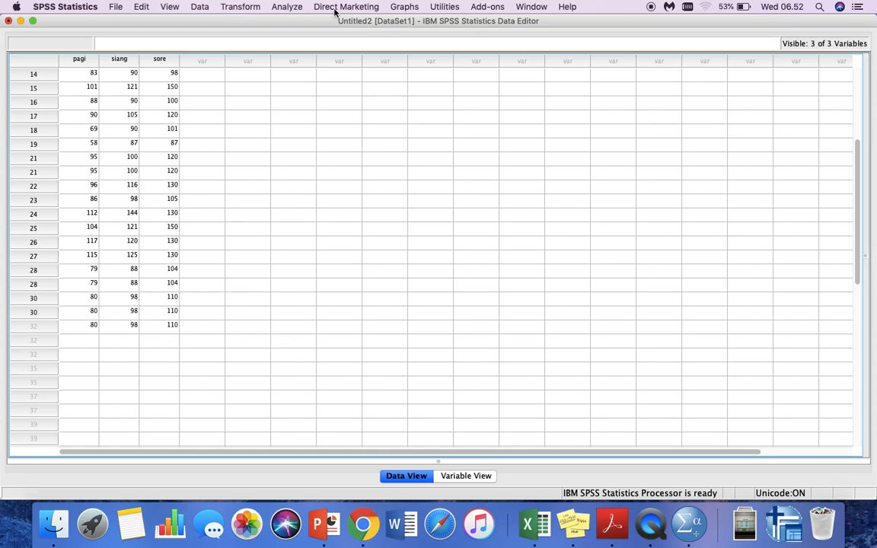
Set up an Explore analysis with Pagi, Siang and Sore in the dependent list, and review its statistics options without changes.
left_click(286, 8)
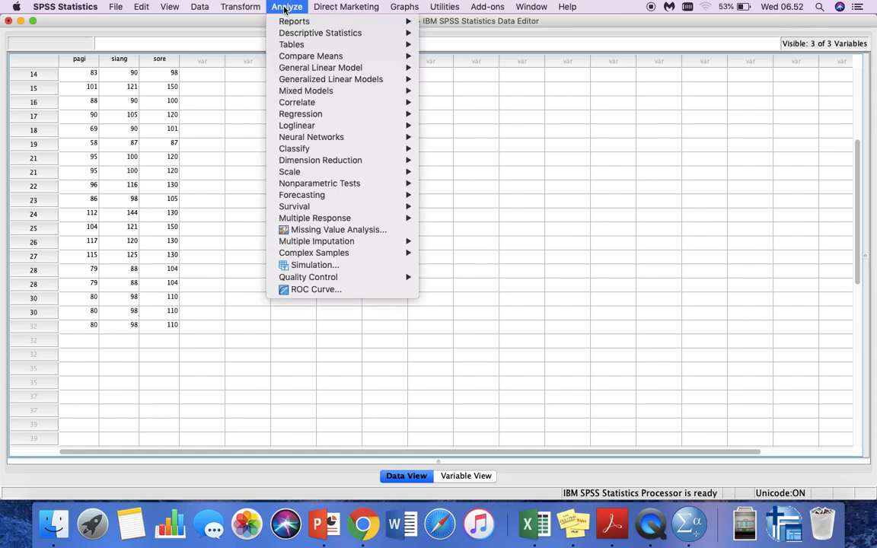
mouse_move(320, 35)
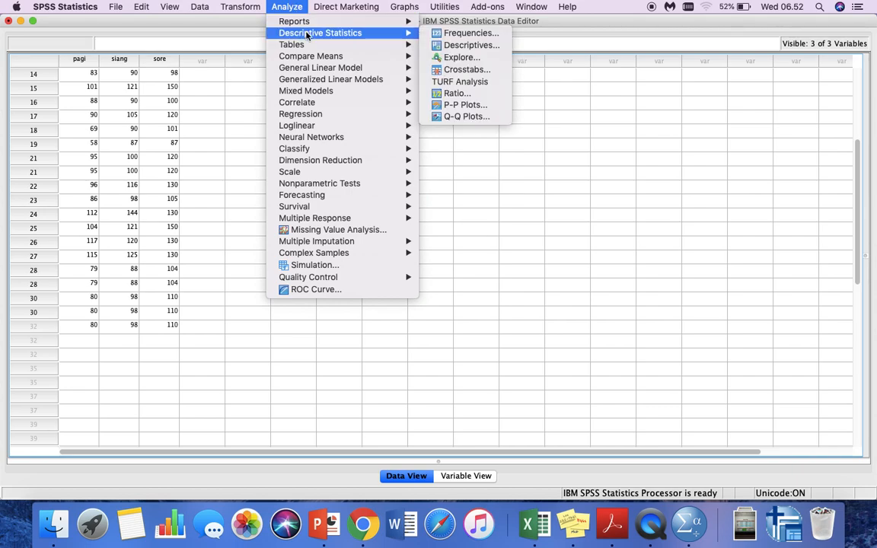
left_click(457, 58)
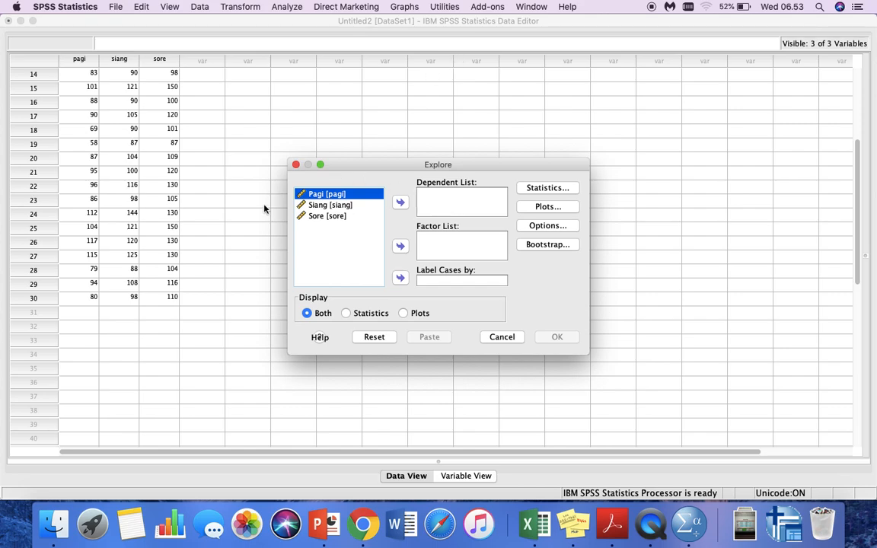
left_click(350, 207)
left_click(349, 206, "shift")
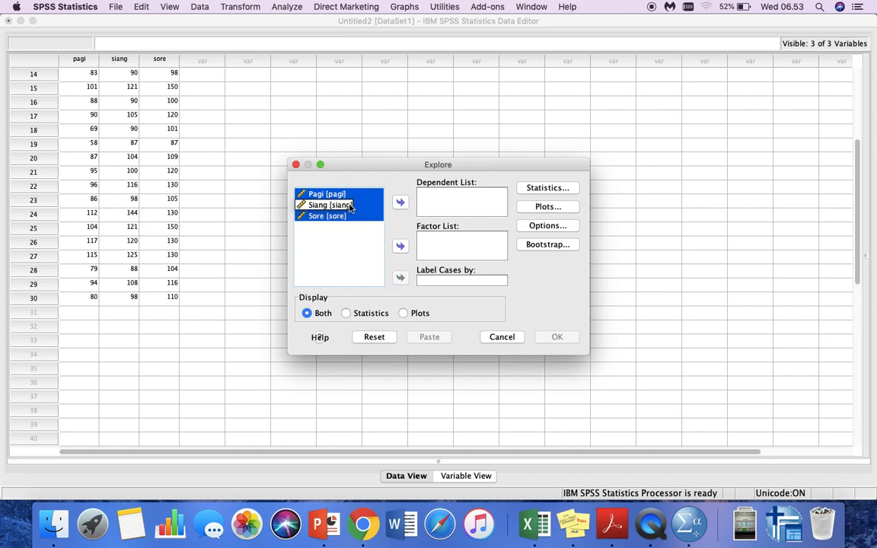
left_click(335, 216, "shift")
left_click(401, 202)
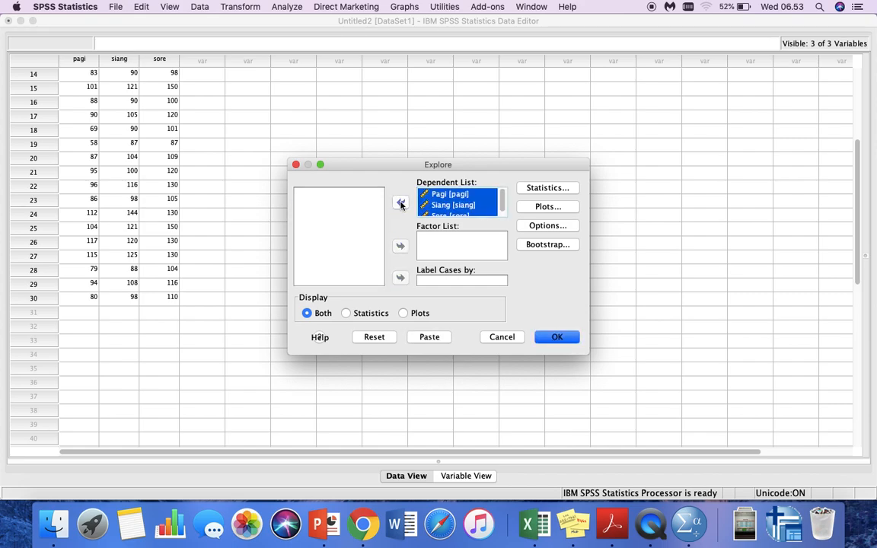
left_click(546, 188)
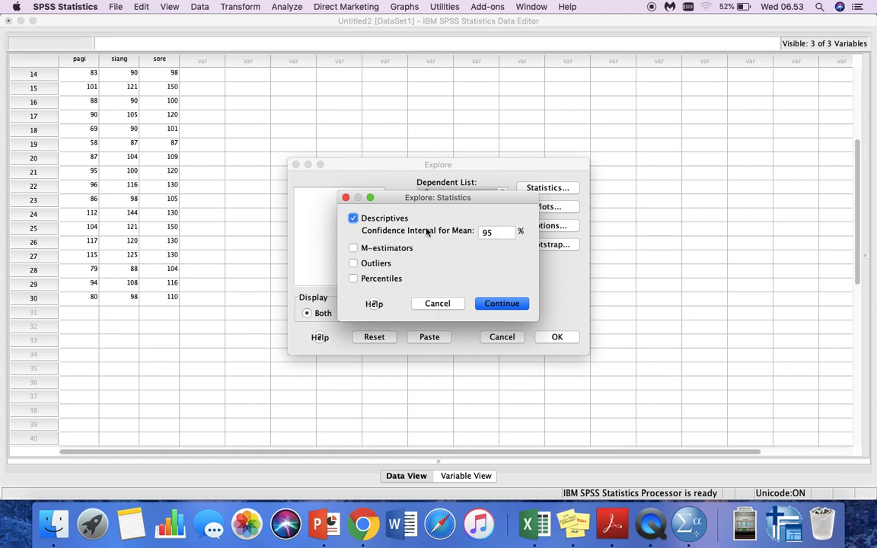
left_click(438, 304)
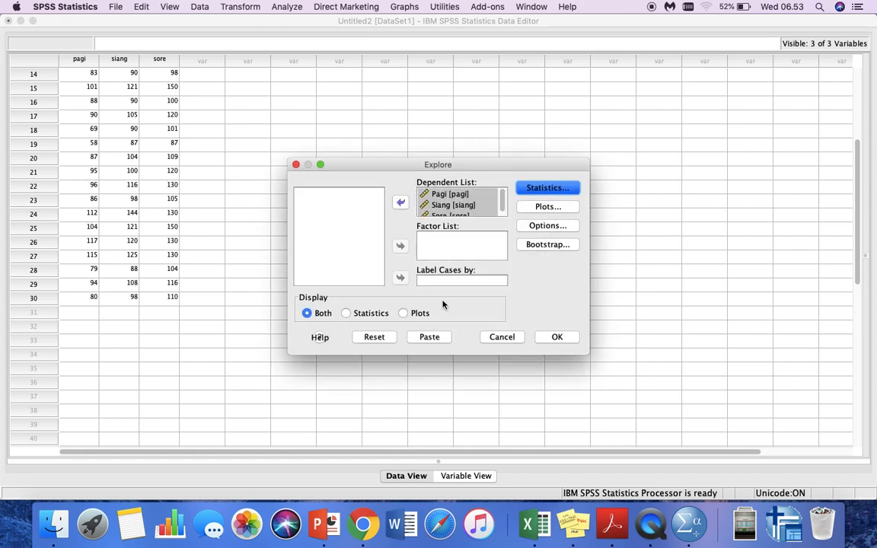
Add histograms, normality plots with tests and boxplots with dependents together to the Explore analysis, and run it.
left_click(546, 206)
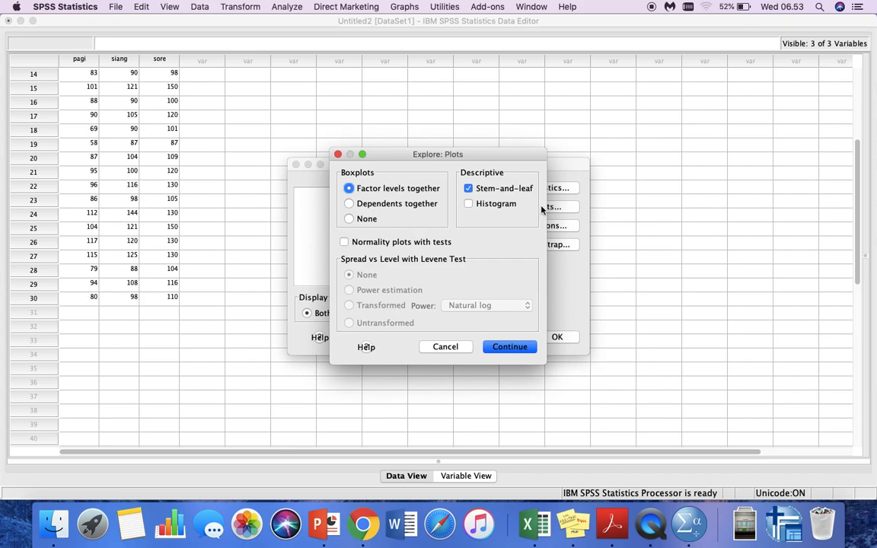
left_click(469, 204)
left_click(365, 206)
left_click(344, 243)
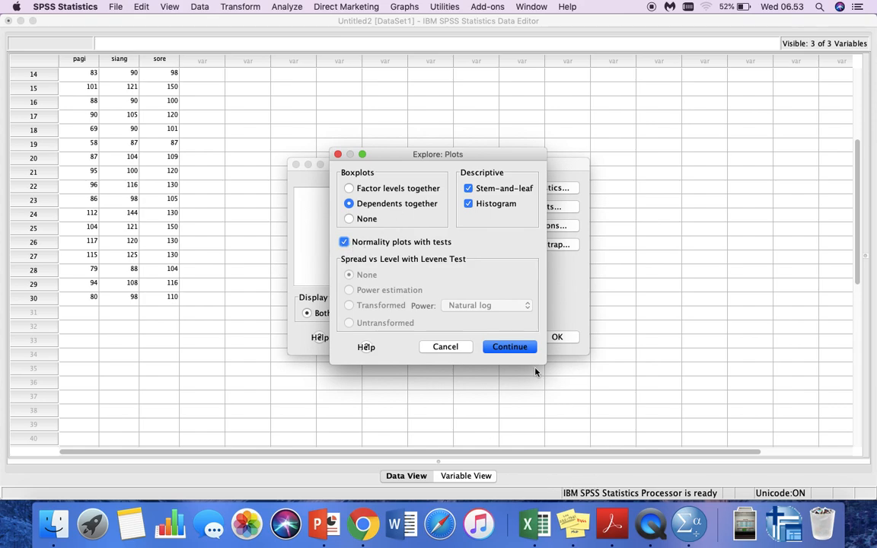
left_click(510, 347)
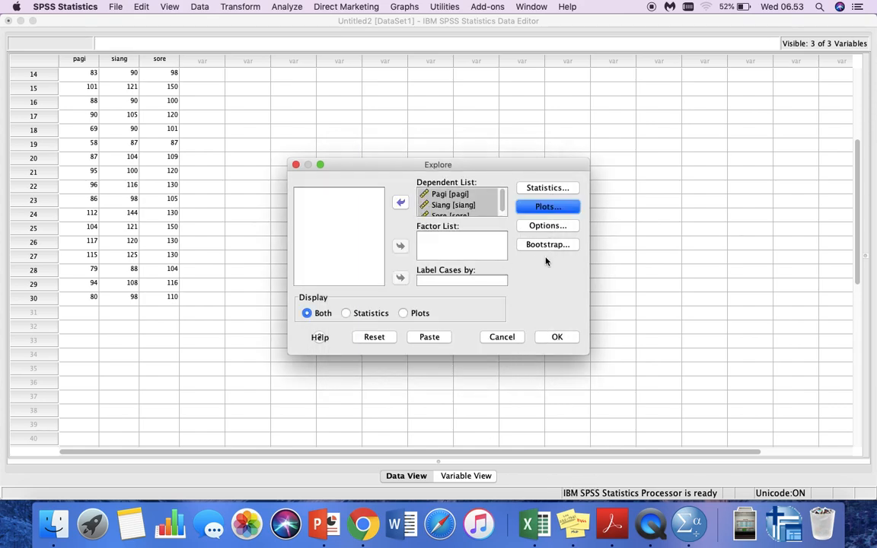
left_click(558, 338)
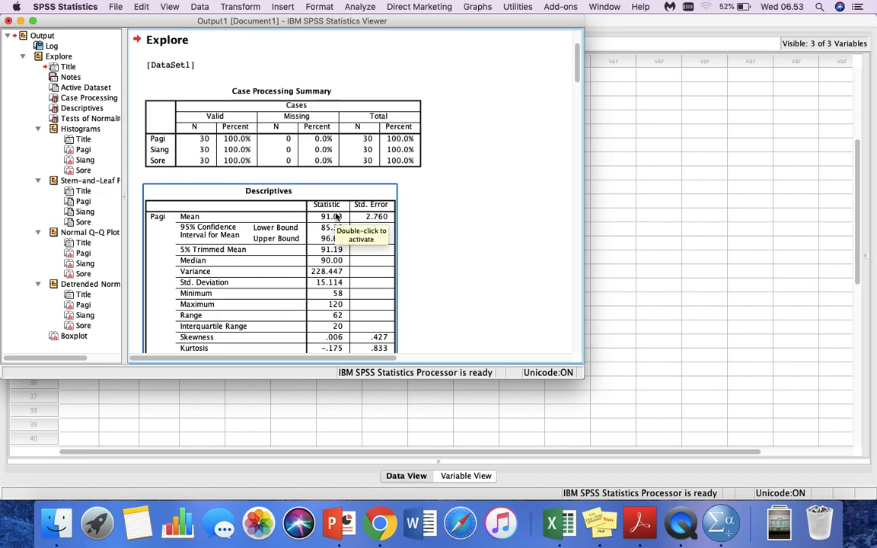
Enlarge the output window and examine the Case Processing Summary and Descriptives tables for Pagi, Siang and Sore.
left_click(31, 20)
left_click(319, 212)
left_click(268, 164)
left_click(291, 310)
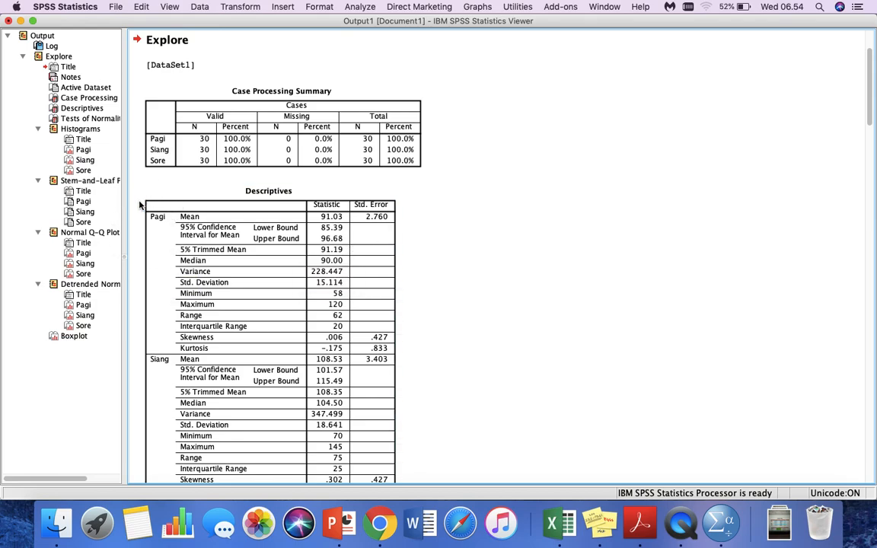
scroll(155, 361, "down", 8)
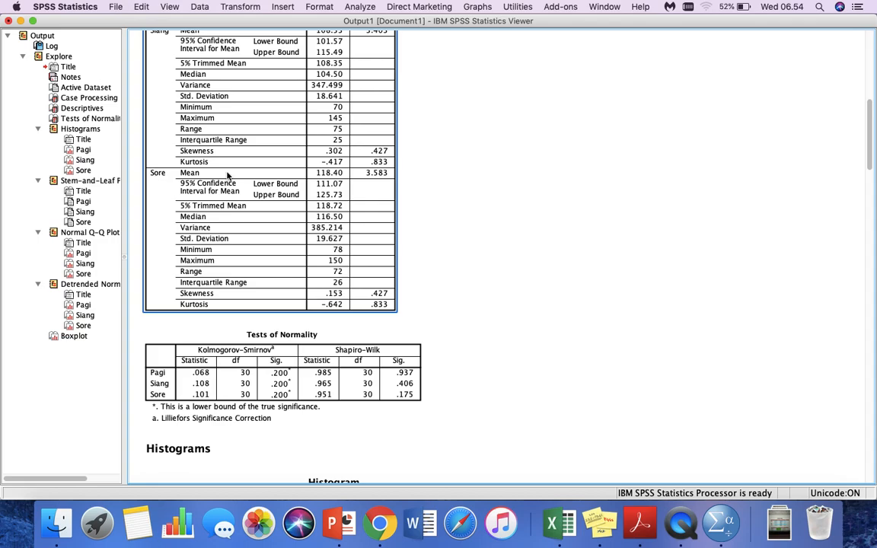
left_click(163, 329)
left_click(175, 275)
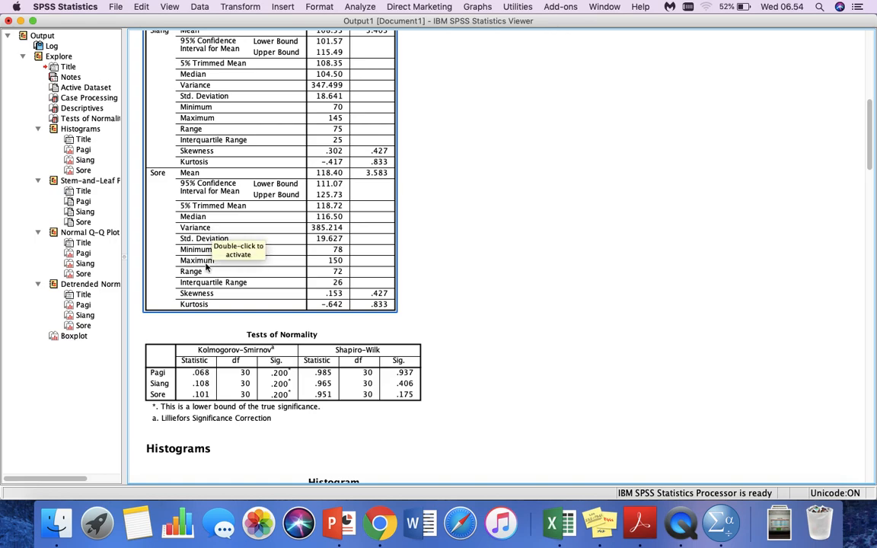
left_click(545, 254)
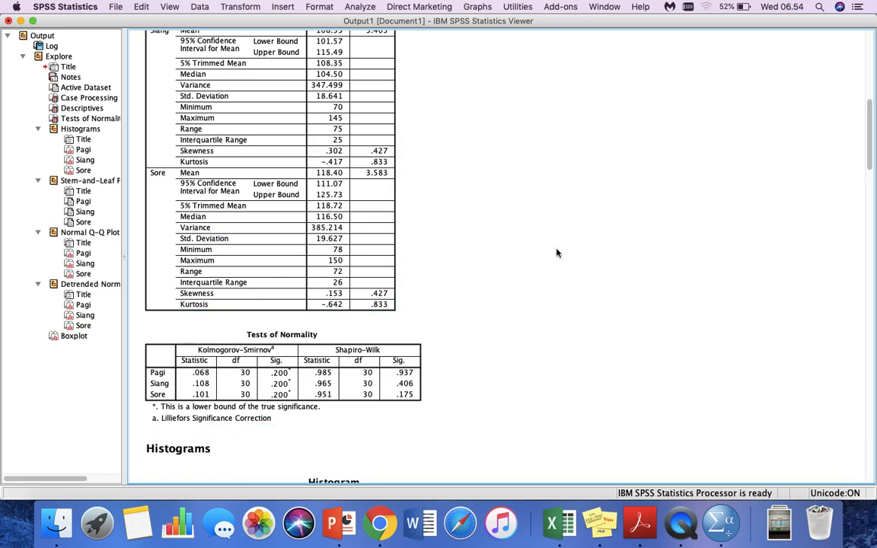
left_click(238, 284)
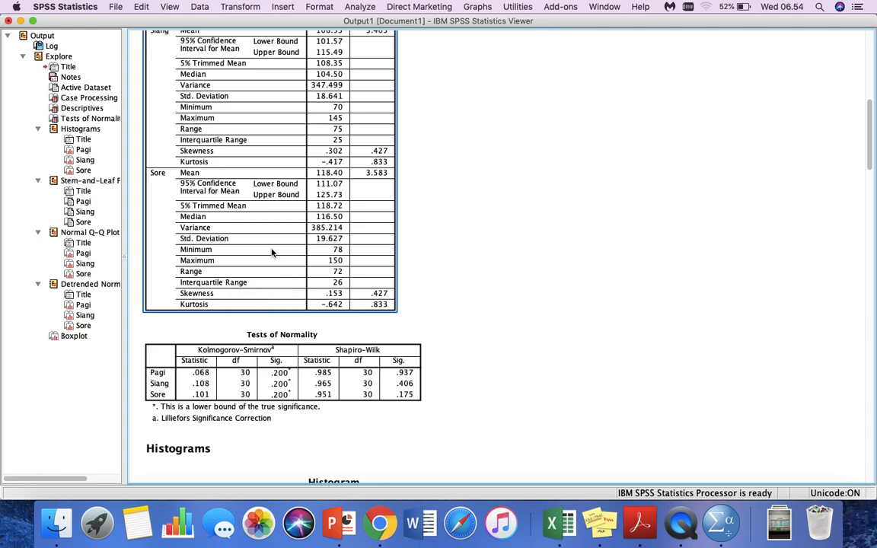
scroll(272, 252, "up", 5)
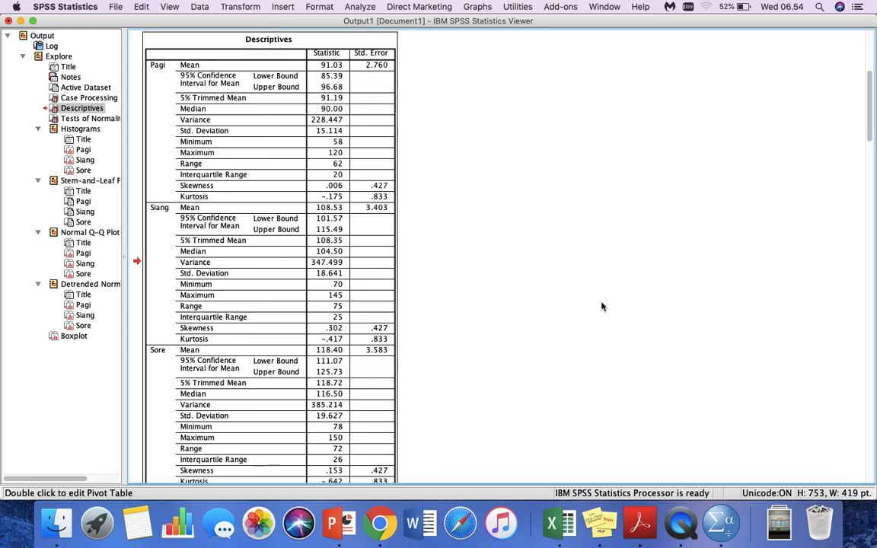
scroll(533, 326, "down", 5)
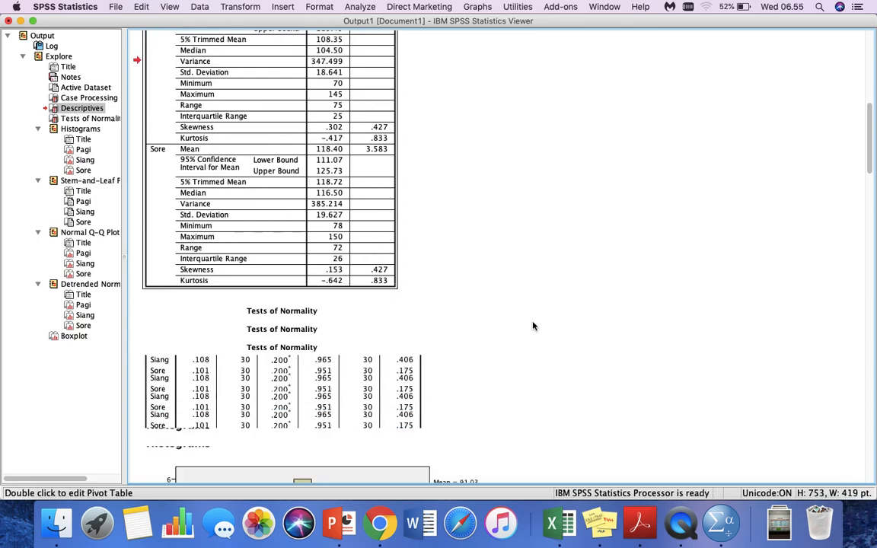
Examine the Kolmogorov-Smirnov and Shapiro-Wilk significance values in the Tests of Normality table.
left_click(401, 343)
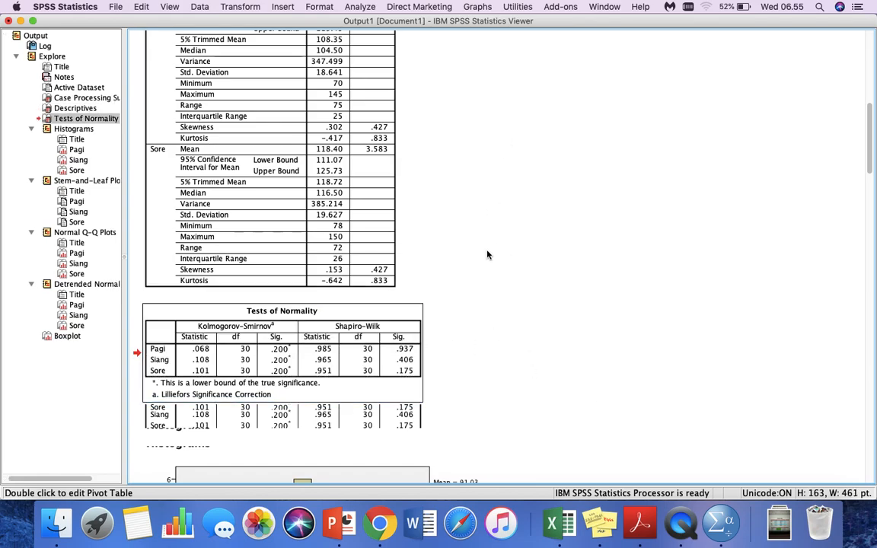
scroll(487, 255, "down", 1)
left_click(287, 284)
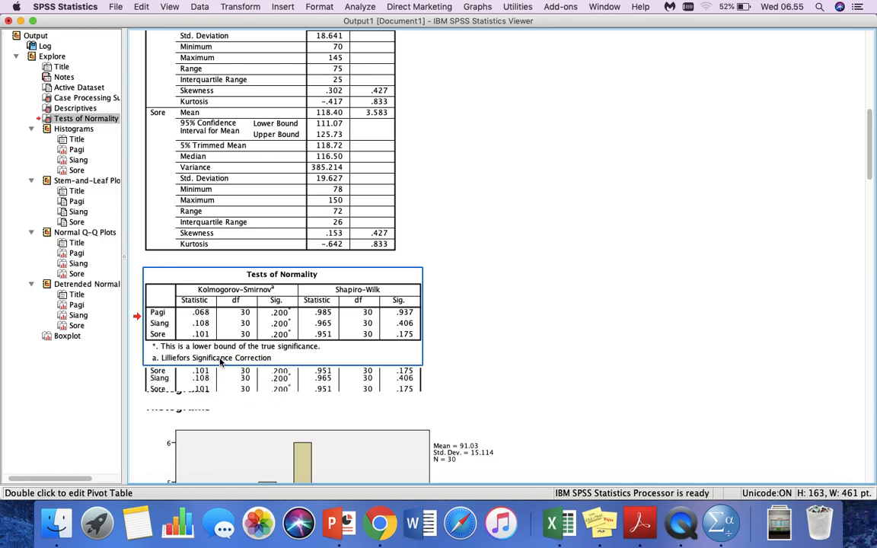
left_click(449, 306)
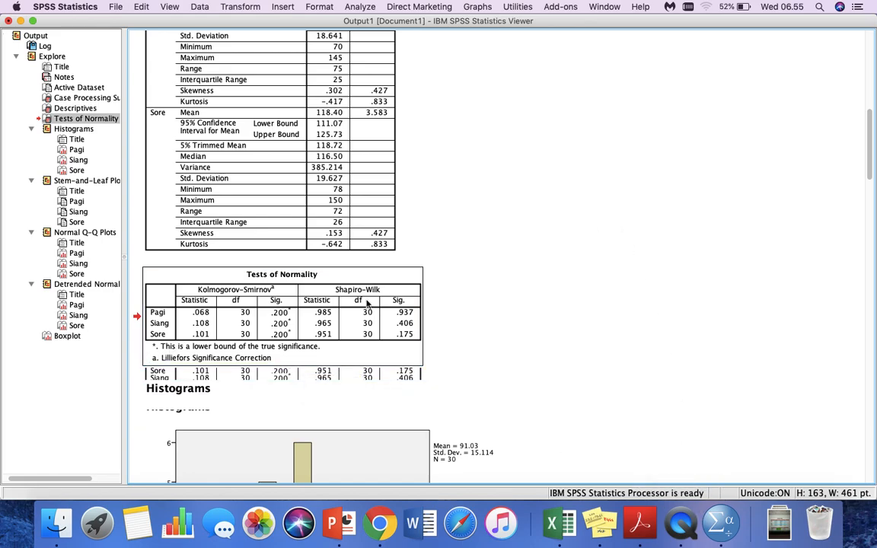
Examine the histograms of Pagi, Siang and Sore in the Explore output.
scroll(520, 352, "down", 5)
scroll(519, 352, "down", 5)
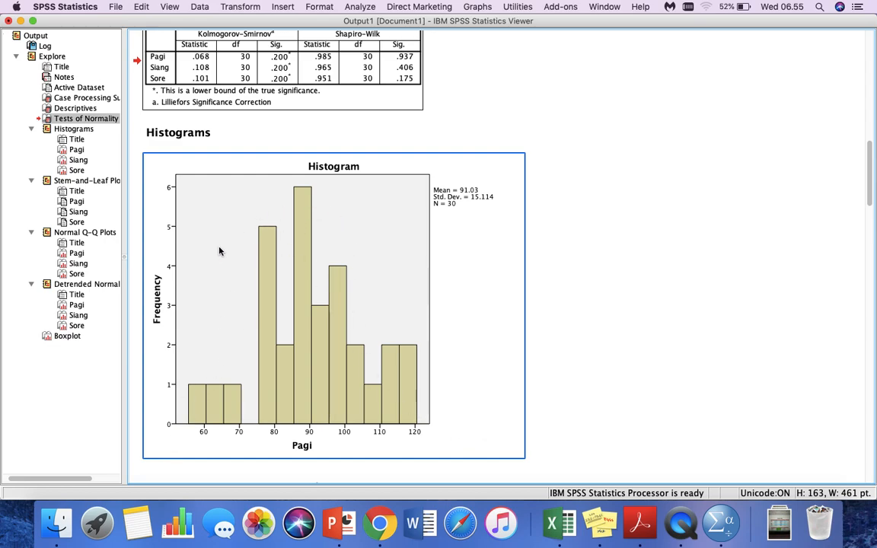
scroll(157, 423, "down", 6)
scroll(156, 428, "down", 1)
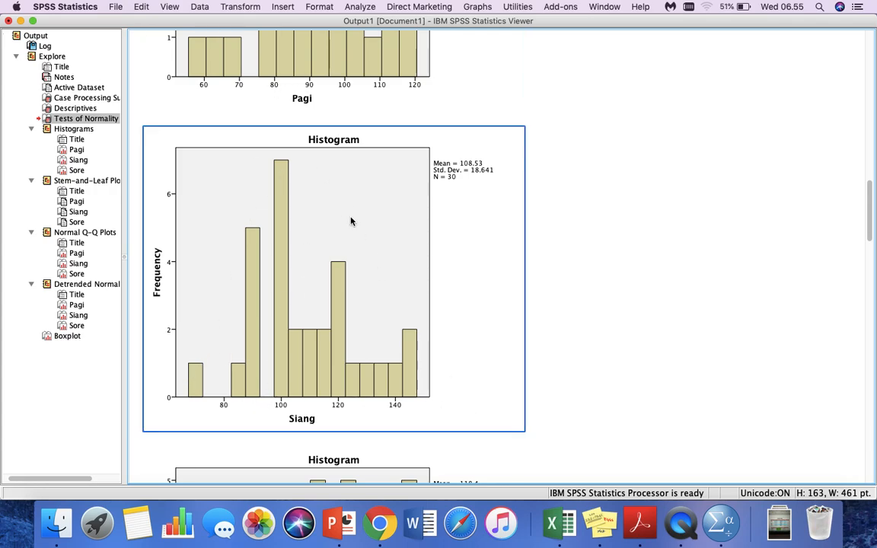
scroll(495, 384, "down", 10)
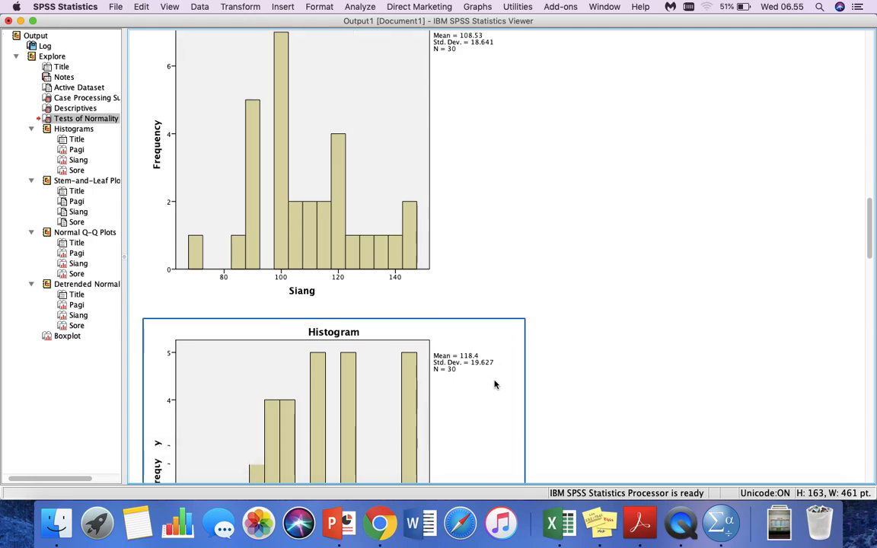
left_click(451, 186)
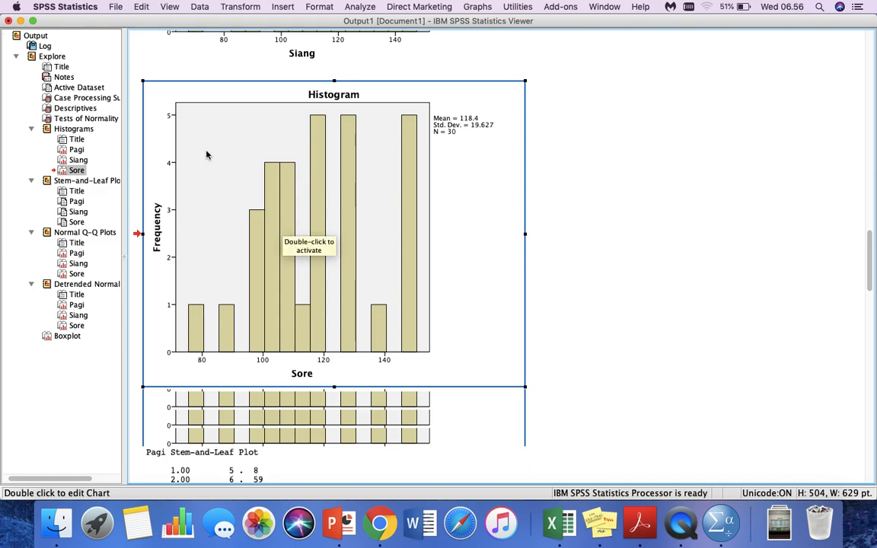
Look through the stem-and-leaf plots, the normal and detrended Q-Q plots and the combined boxplot of the three variables.
scroll(302, 213, "down", 20)
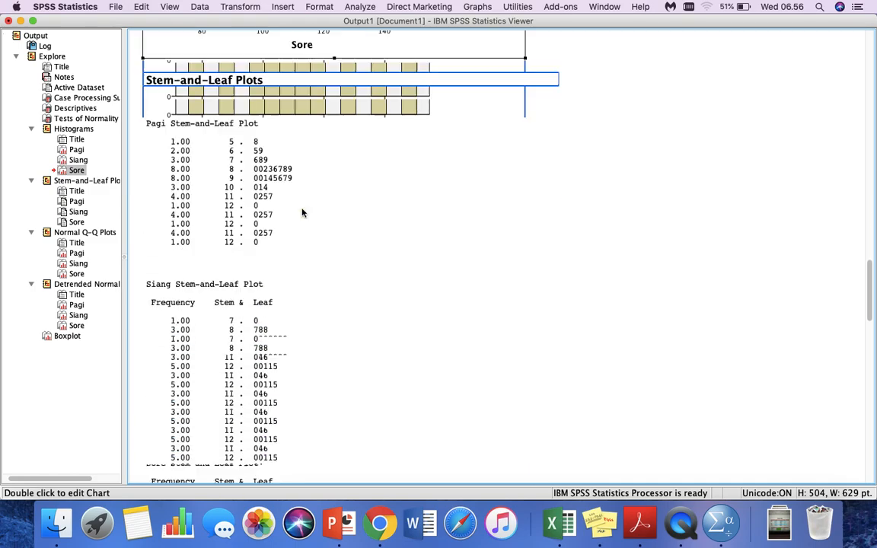
scroll(302, 213, "down", 20)
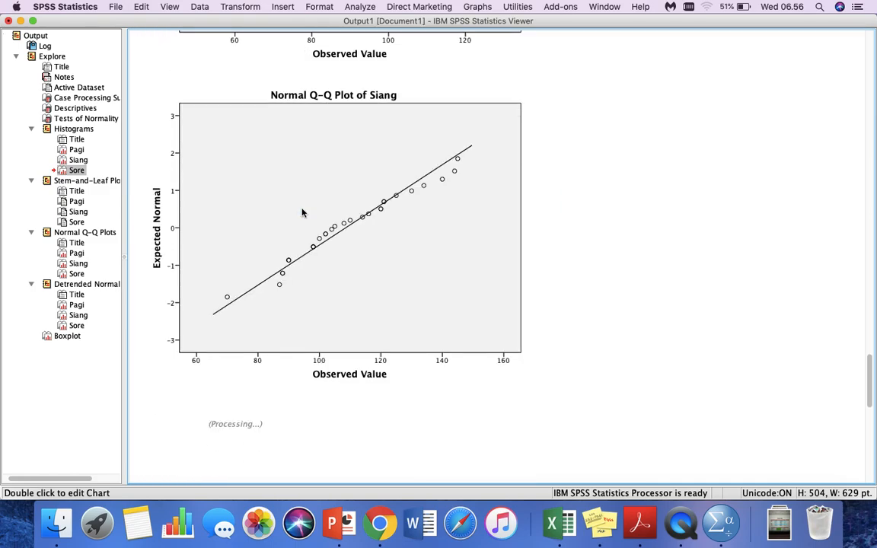
scroll(302, 213, "down", 20)
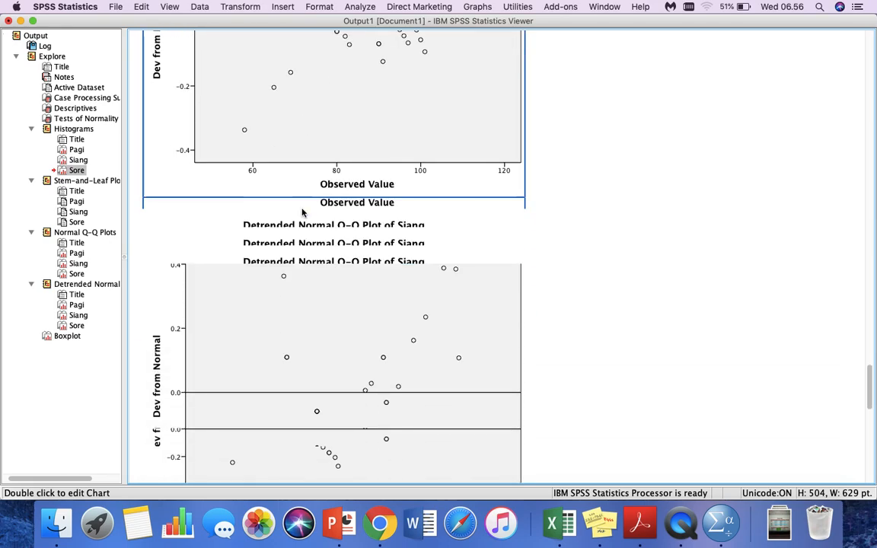
scroll(302, 213, "up", 6)
scroll(302, 213, "down", 5)
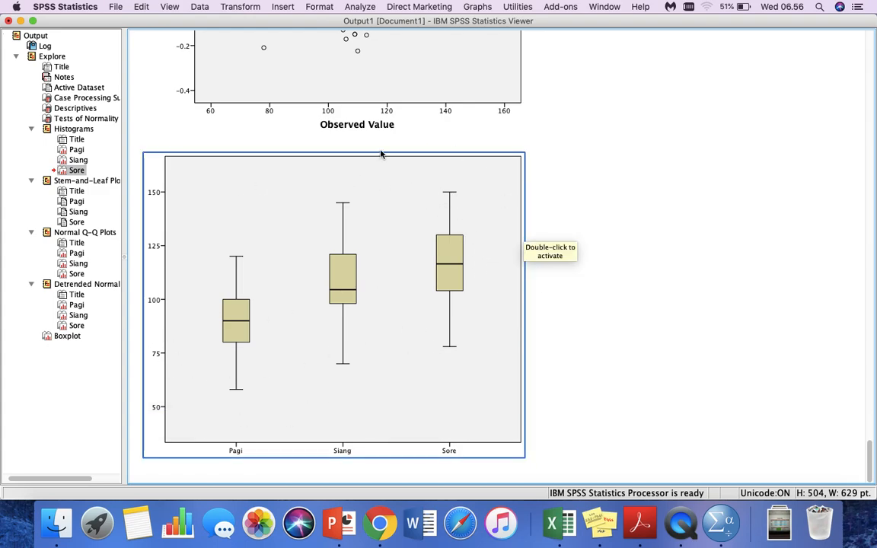
left_click(286, 144)
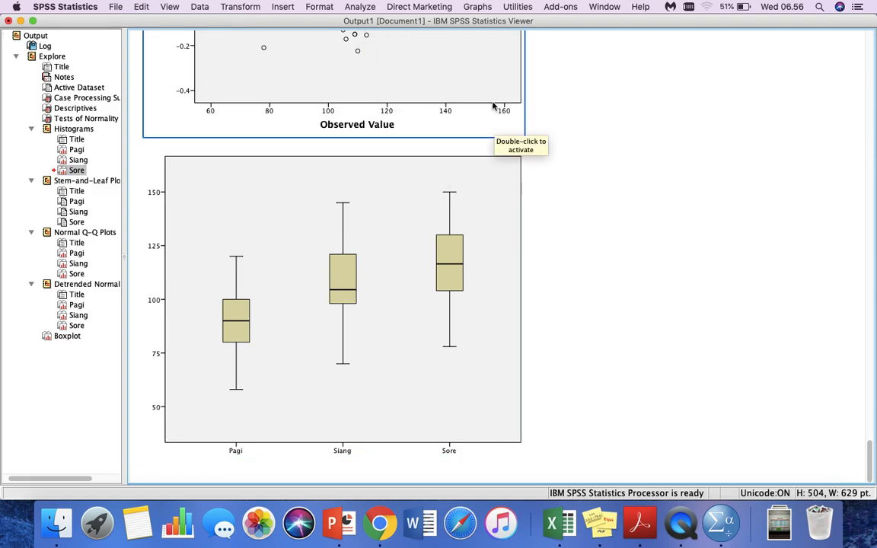
Start a General Linear Model repeated measures analysis and define the within-subject factor waktu with 3 levels.
left_click(360, 7)
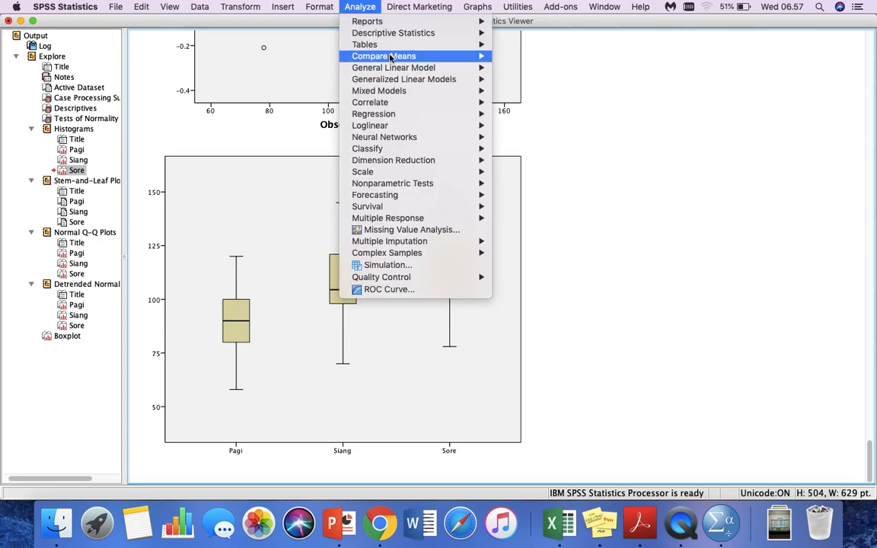
mouse_move(397, 70)
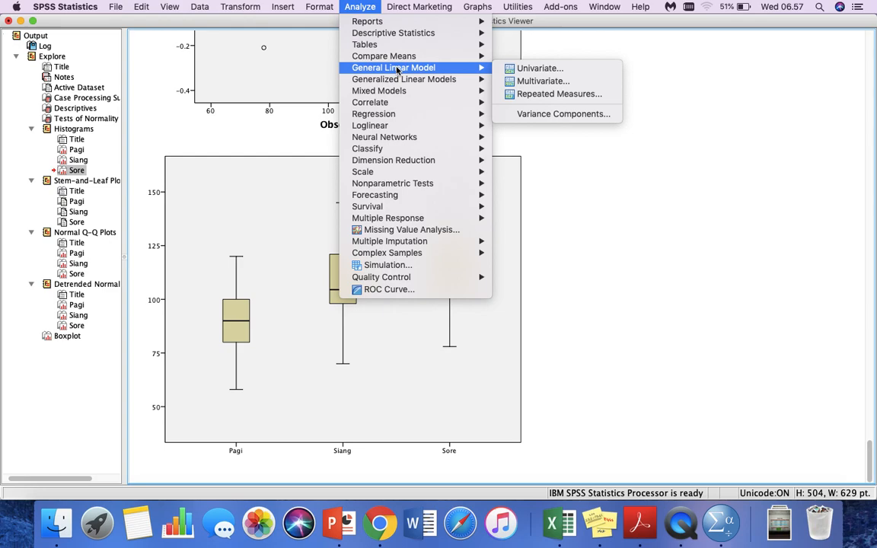
left_click(534, 99)
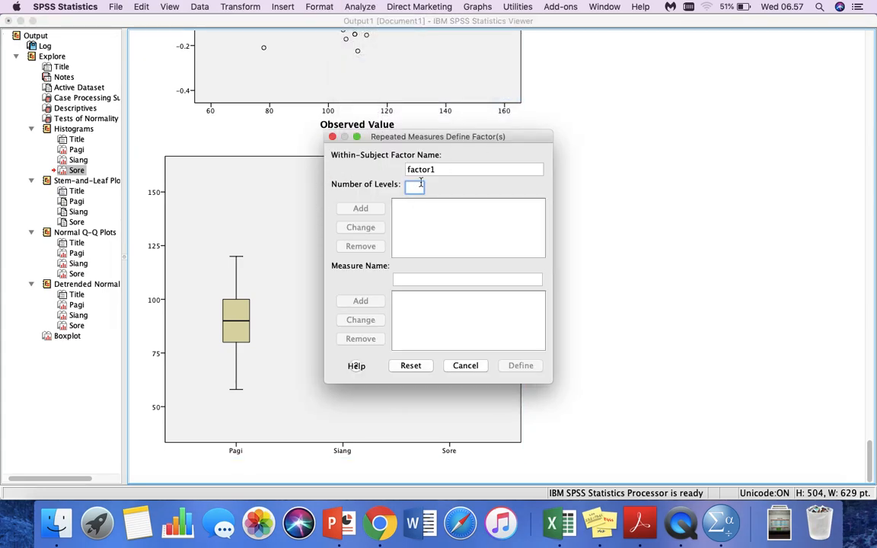
double_click(423, 166)
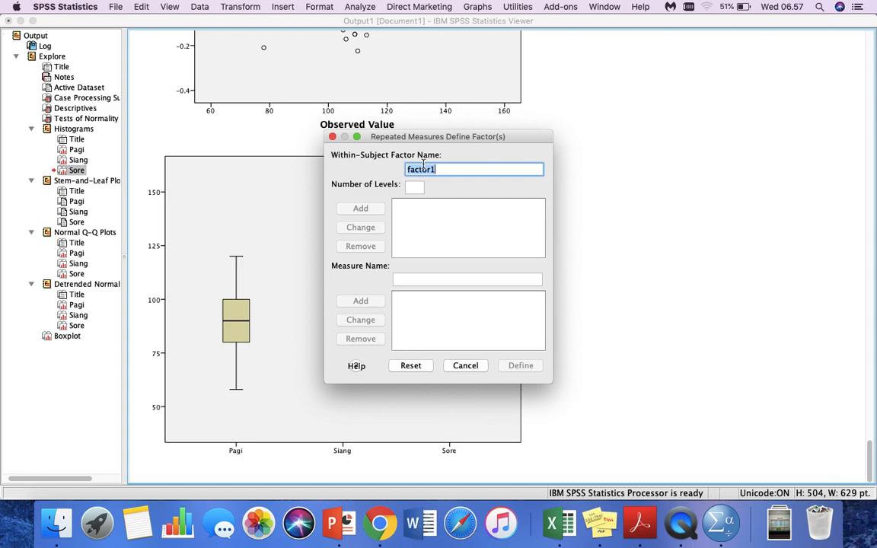
type("waktu")
left_click(412, 189)
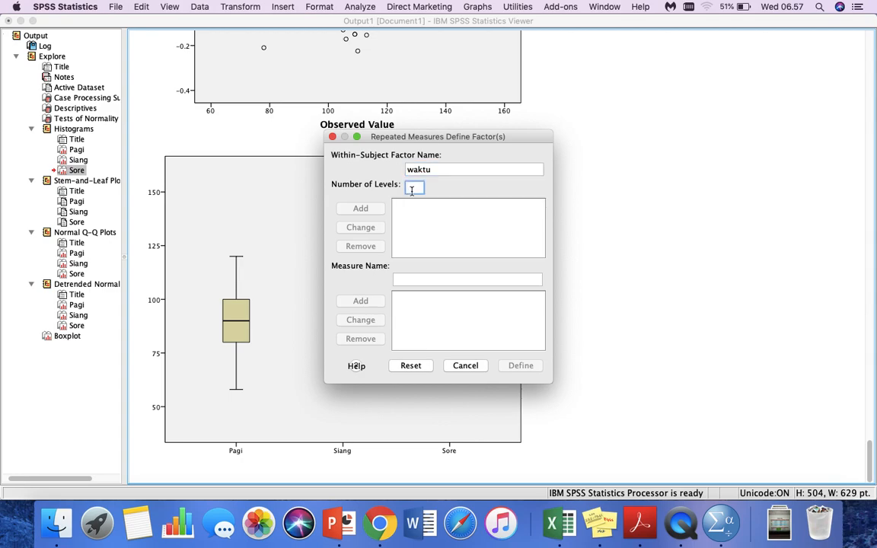
type("3")
left_click(363, 208)
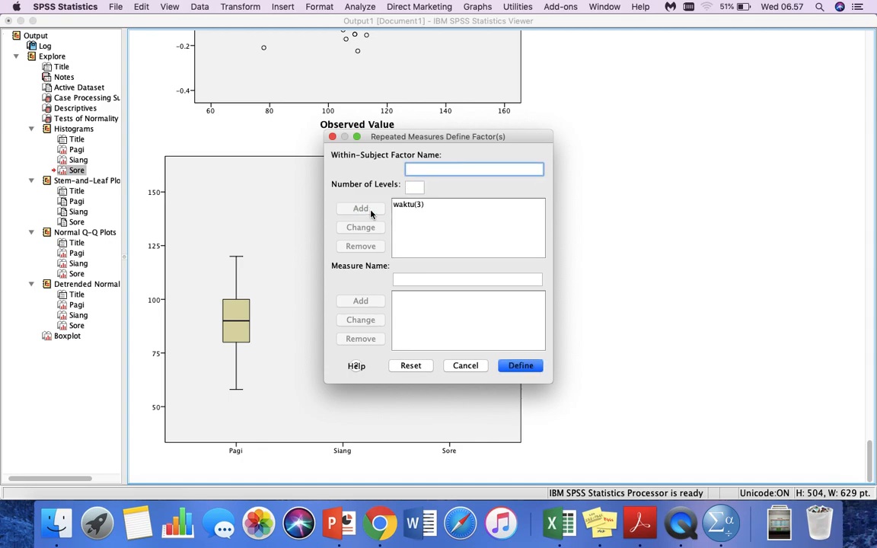
left_click(524, 367)
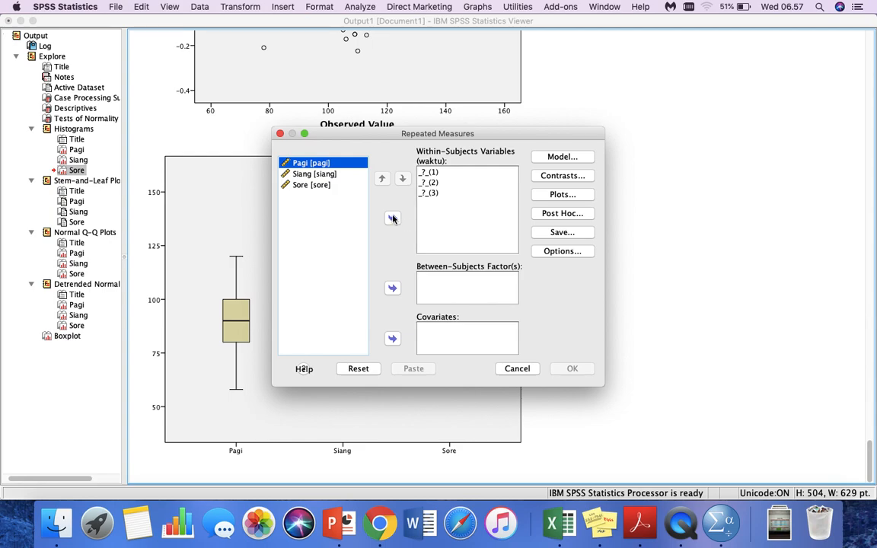
Assign pagi, siang and sore as within-subjects variables for waktu levels 1 to 3, and review the model settings without changes.
key("super+a")
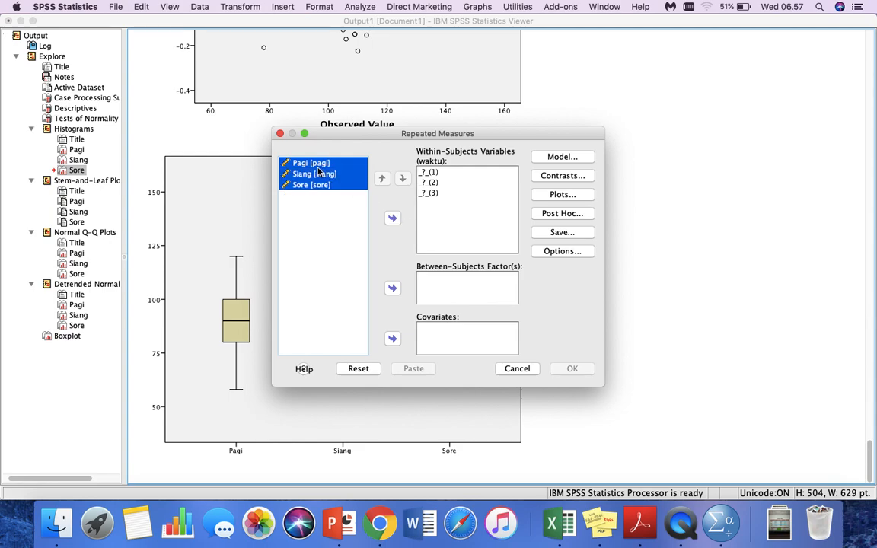
left_click(393, 219)
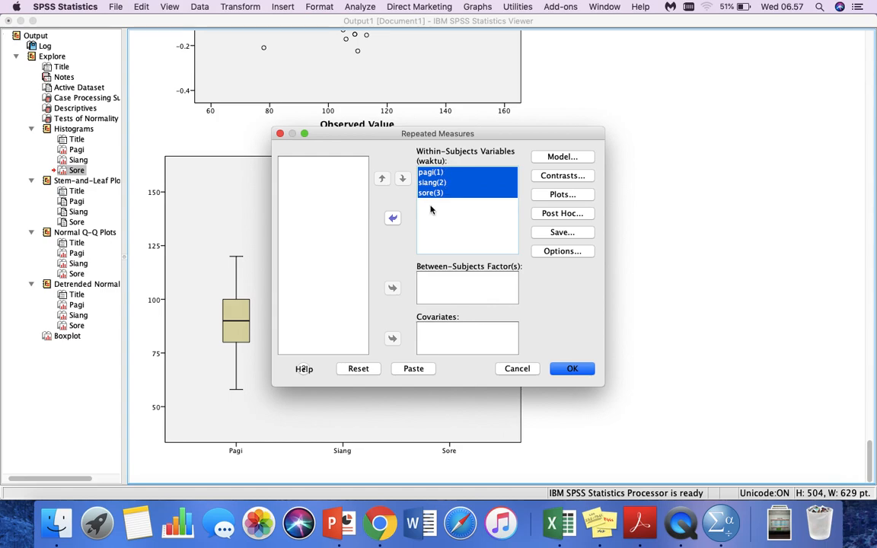
left_click(557, 160)
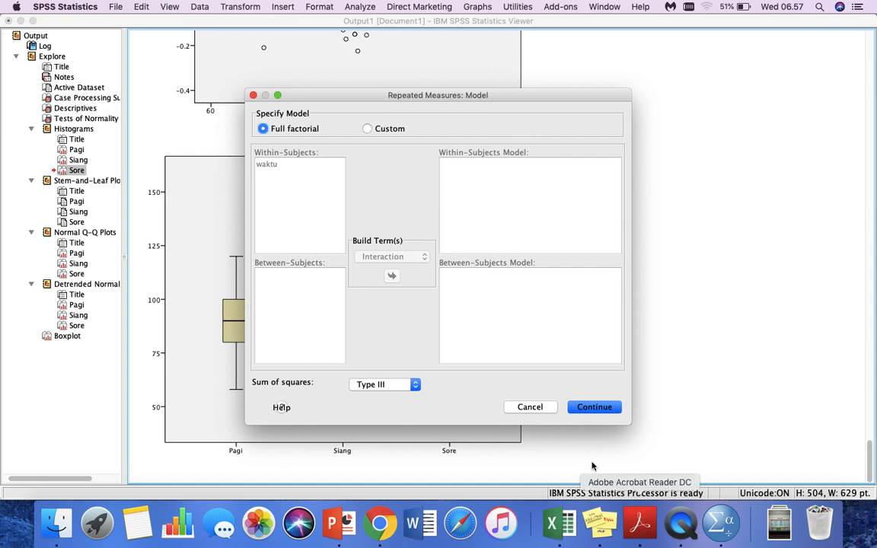
left_click(524, 409)
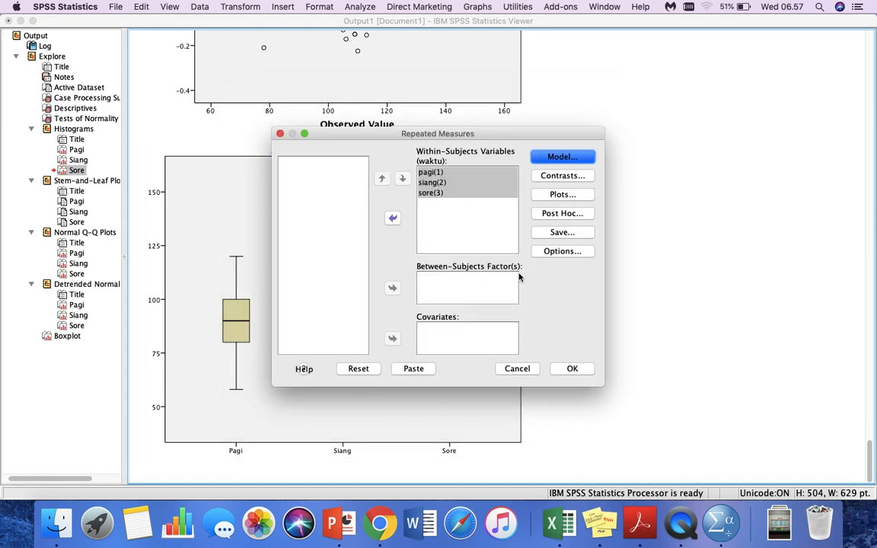
Review the profile plots and post hoc settings of the repeated measures analysis without making changes.
left_click(564, 195)
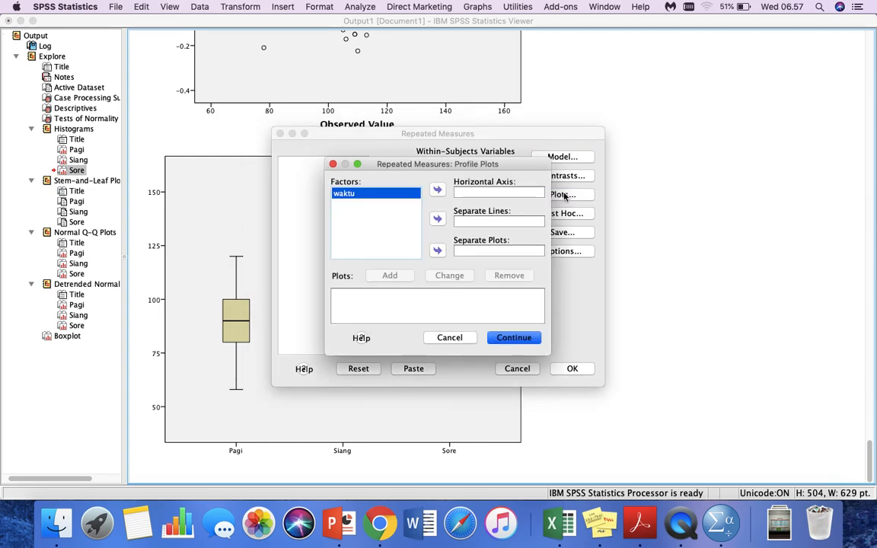
left_click(450, 337)
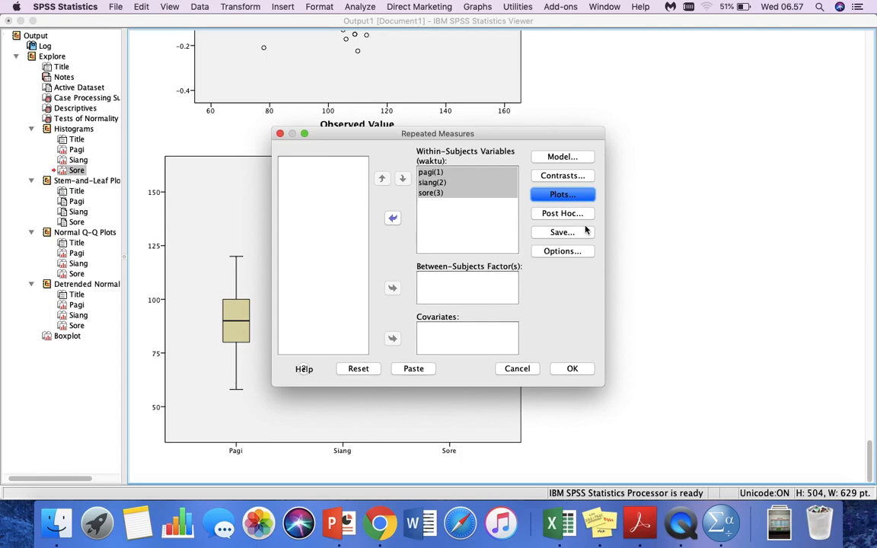
left_click(563, 214)
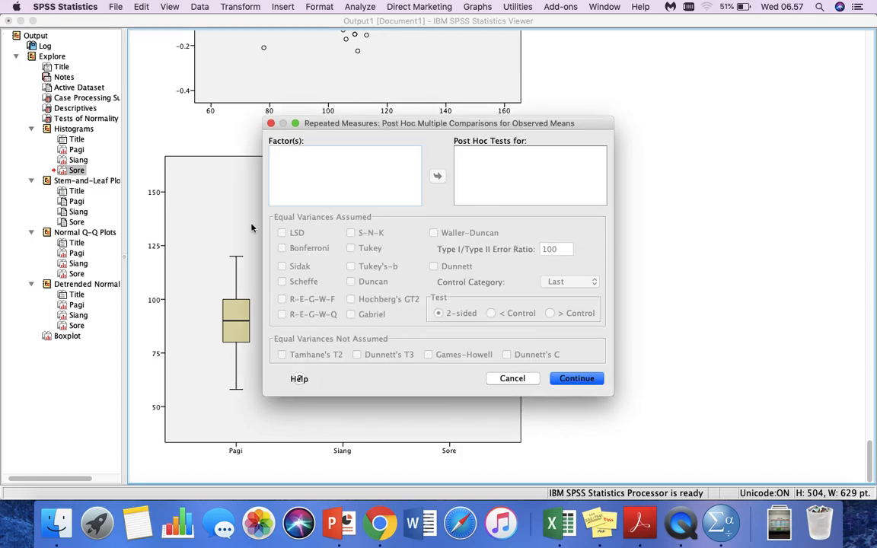
left_click(512, 378)
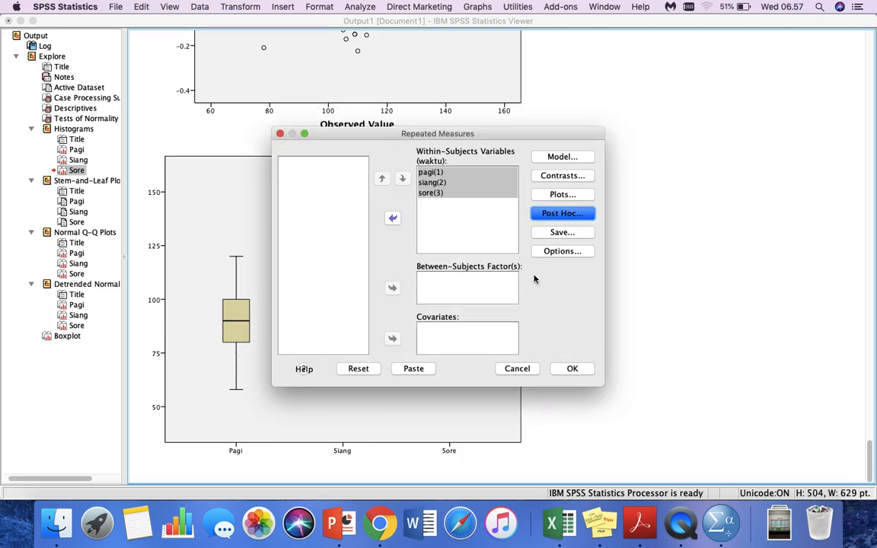
Display the estimated marginal means for waktu, compare main effects with Bonferroni adjustment, and include estimates of effect size.
left_click(566, 251)
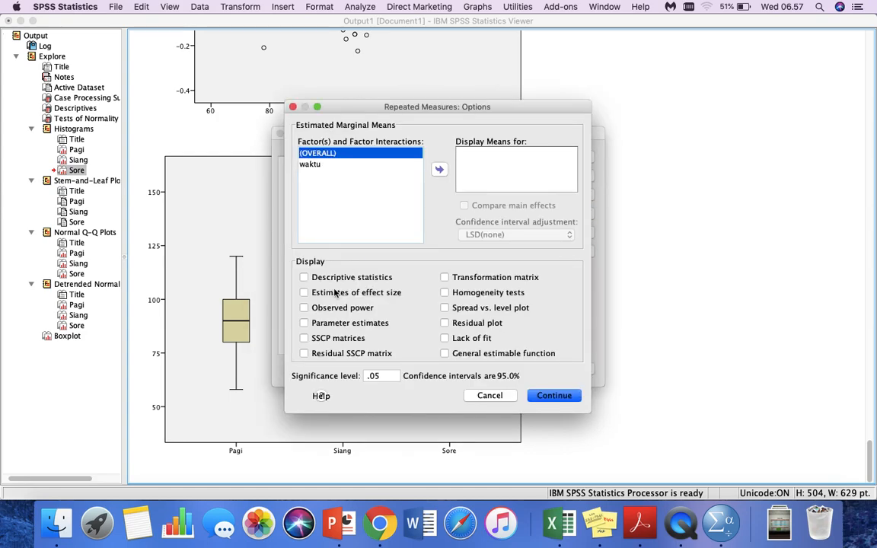
left_click(323, 164)
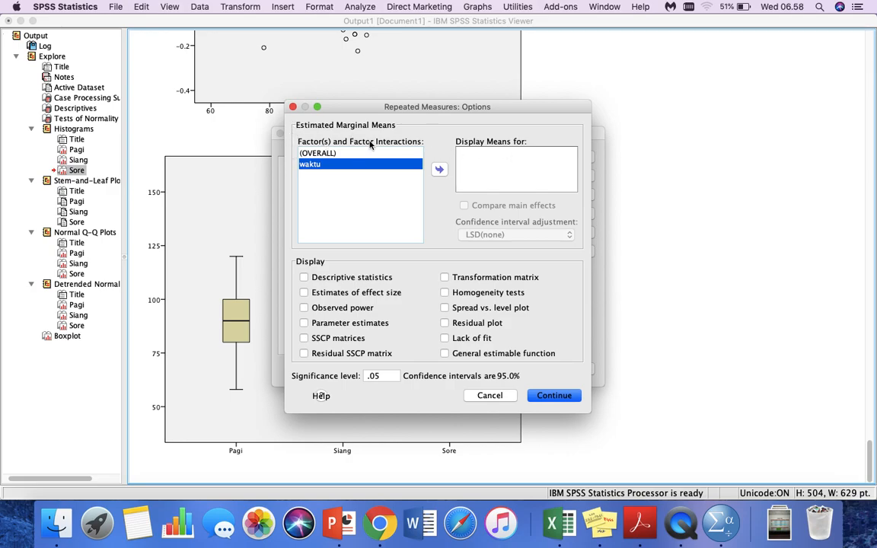
left_click(438, 170)
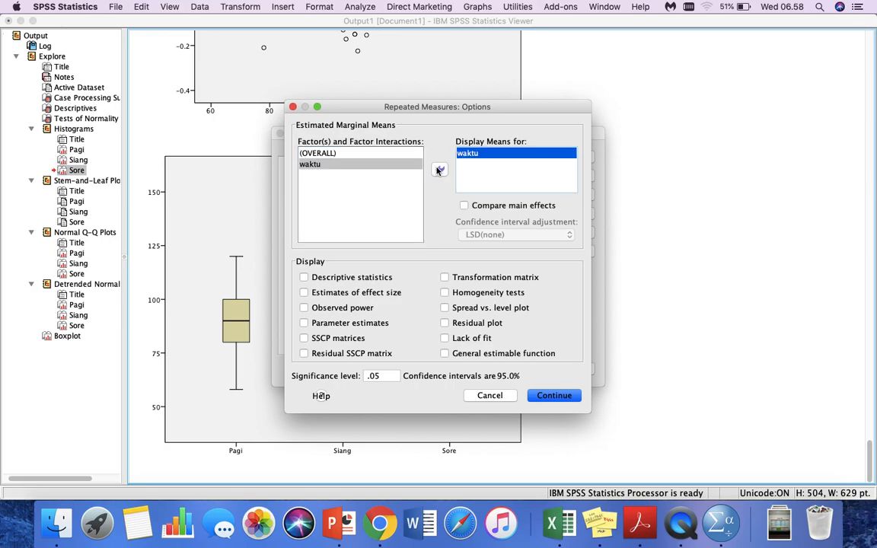
left_click(464, 207)
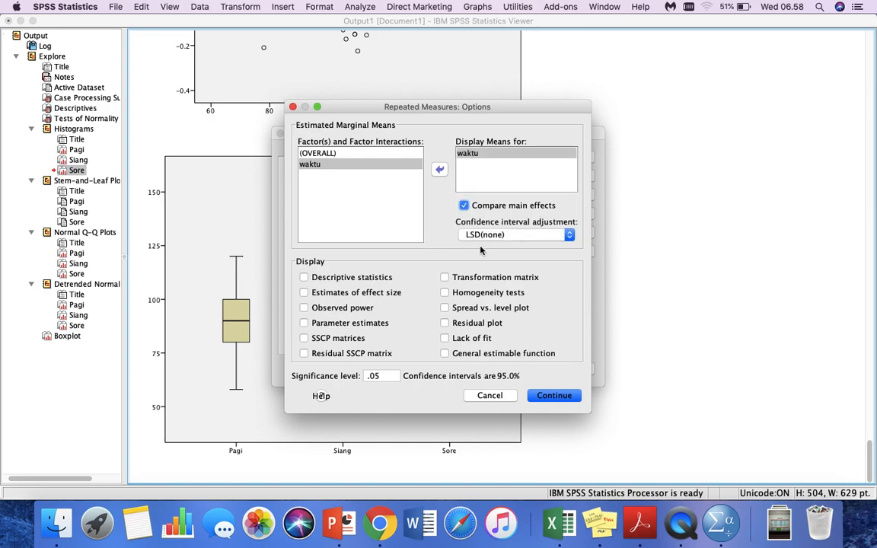
left_click(498, 237)
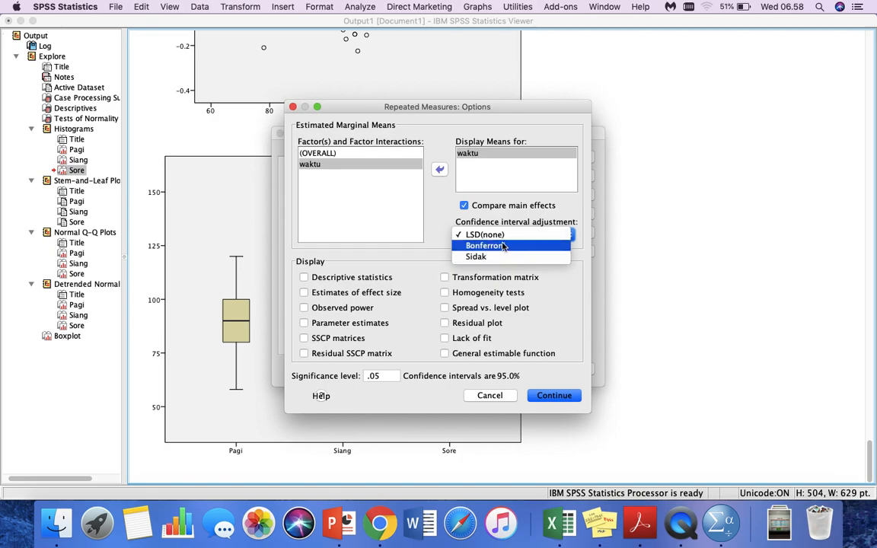
left_click(503, 246)
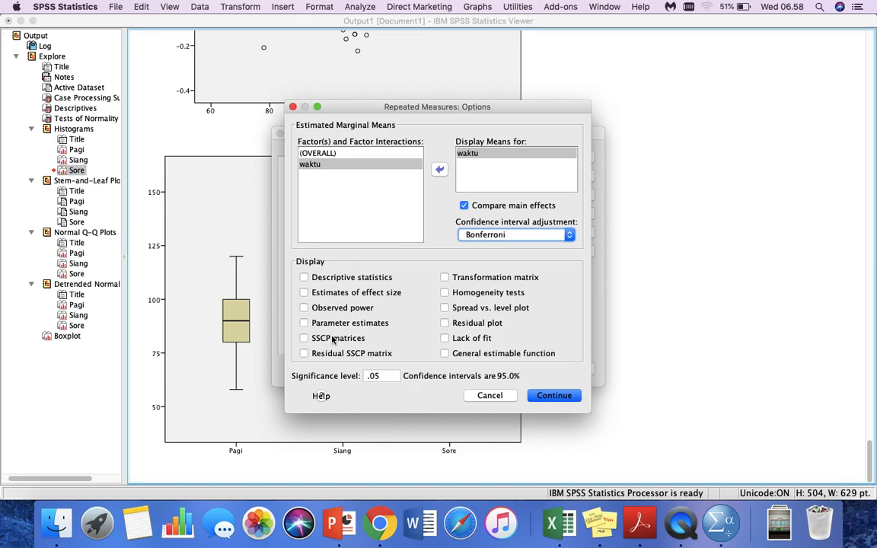
left_click(323, 297)
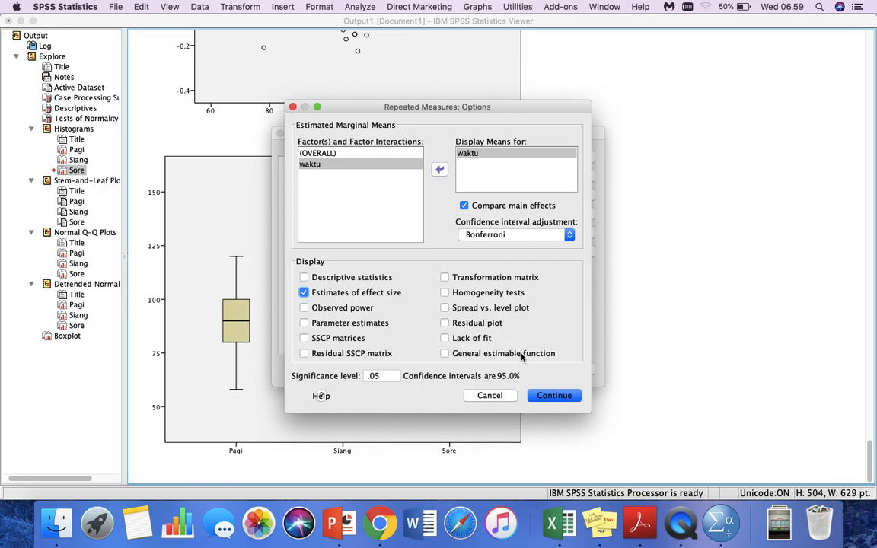
left_click(554, 396)
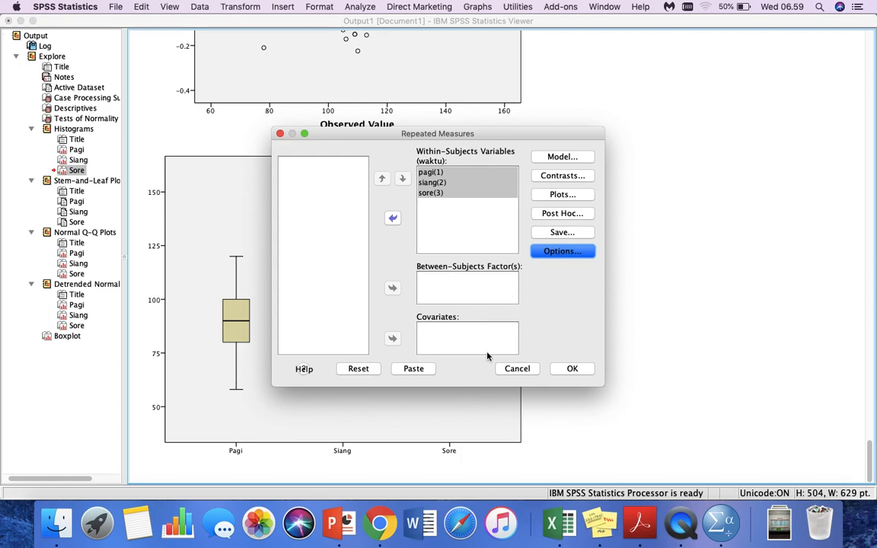
Check the save settings and chosen options without changes, and run the repeated measures analysis.
left_click(551, 235)
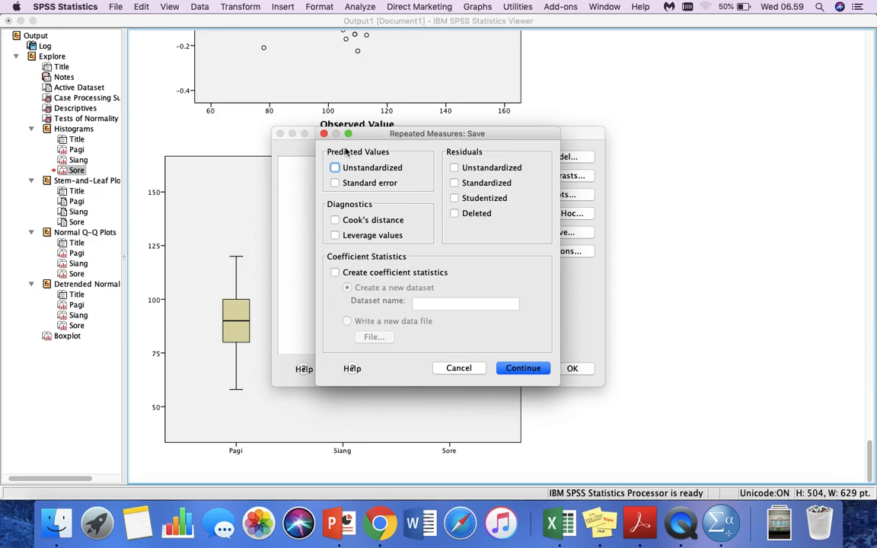
left_click(457, 368)
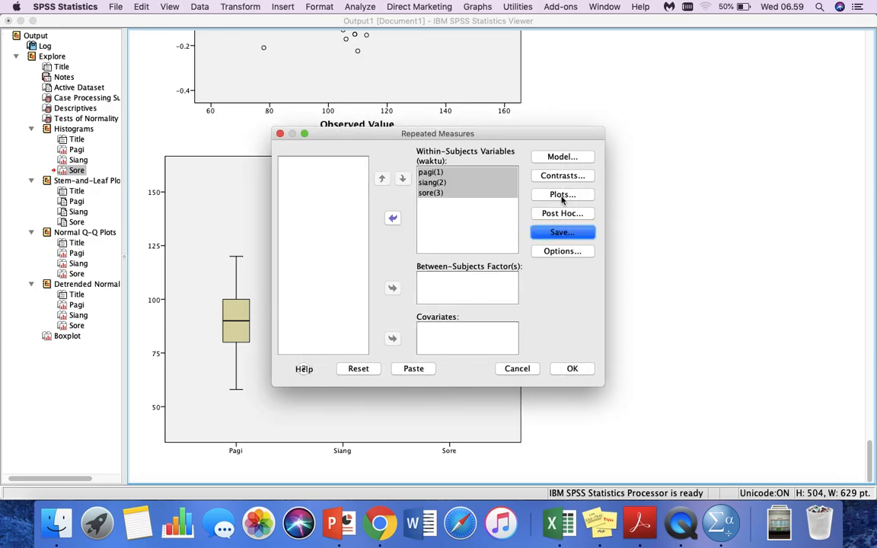
left_click(565, 252)
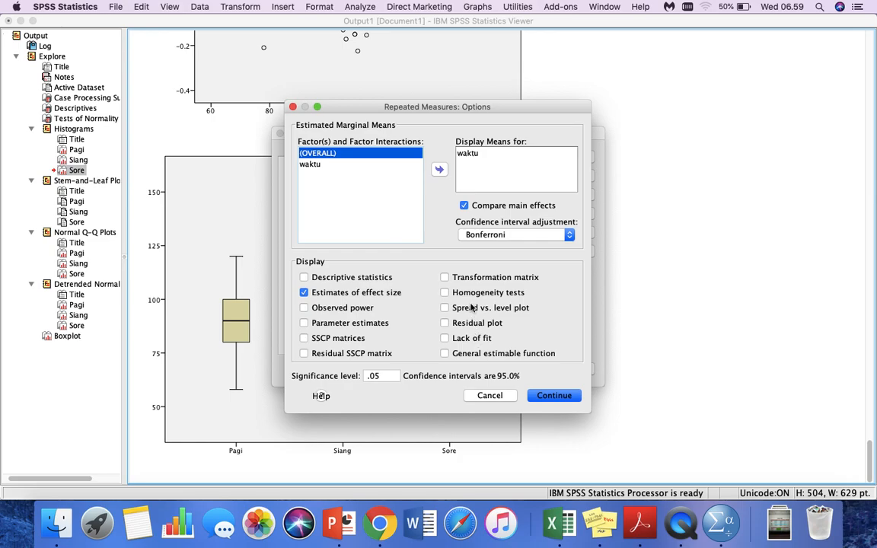
left_click(553, 395)
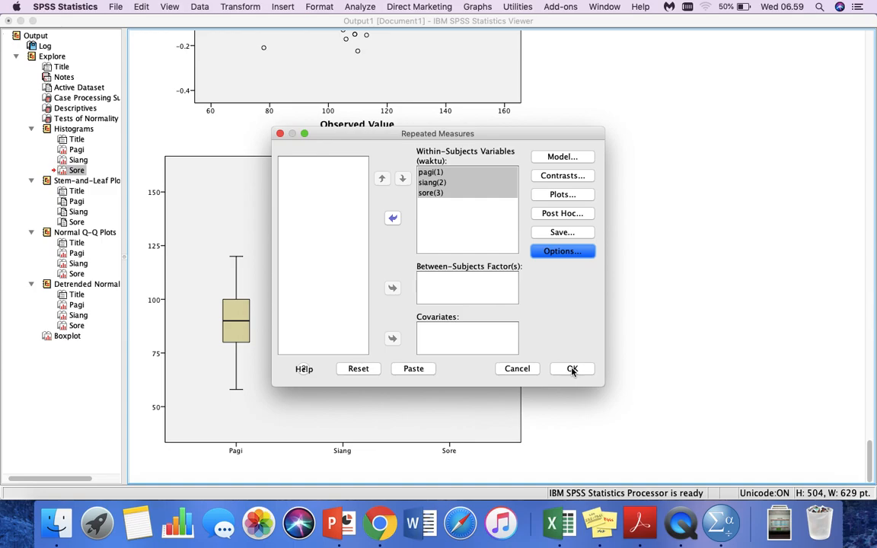
left_click(572, 369)
Examine the multivariate tests and Mauchly's Test of Sphericity for waktu in the General Linear Model output.
left_click(452, 318)
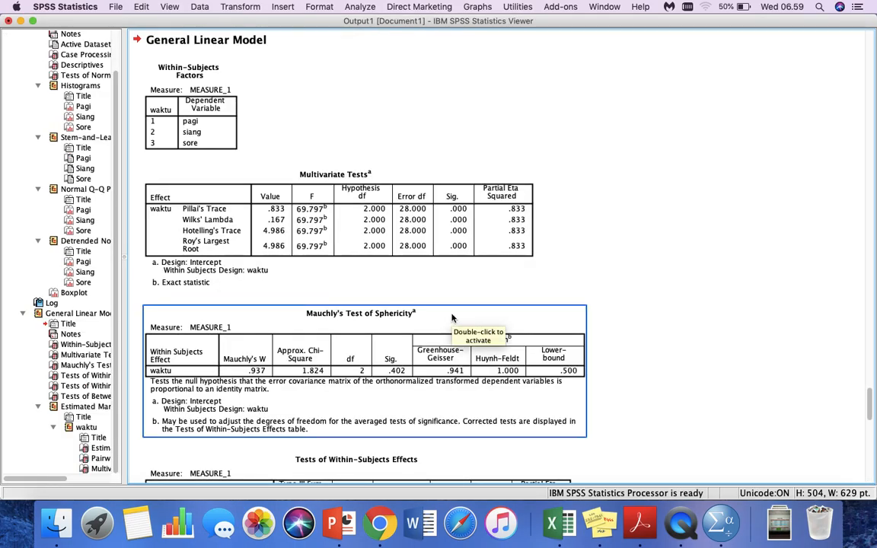
left_click(217, 266)
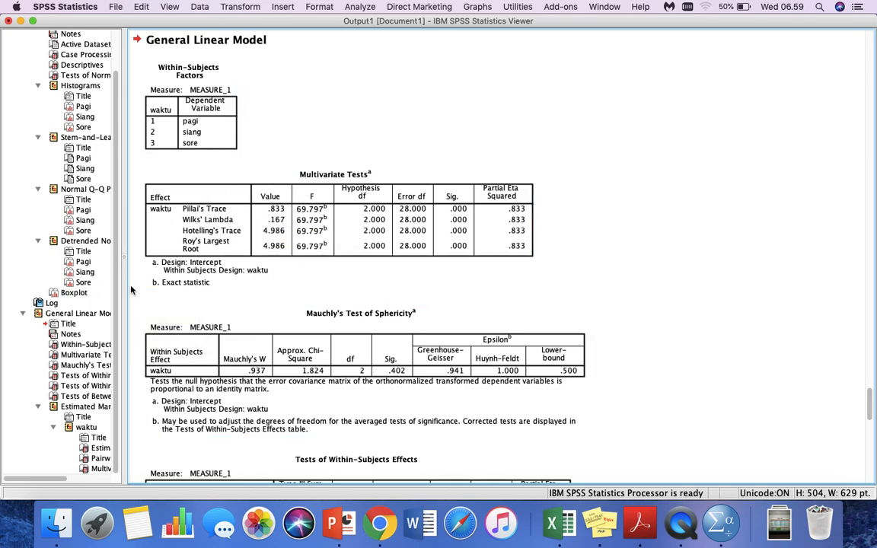
scroll(131, 290, "down", 5)
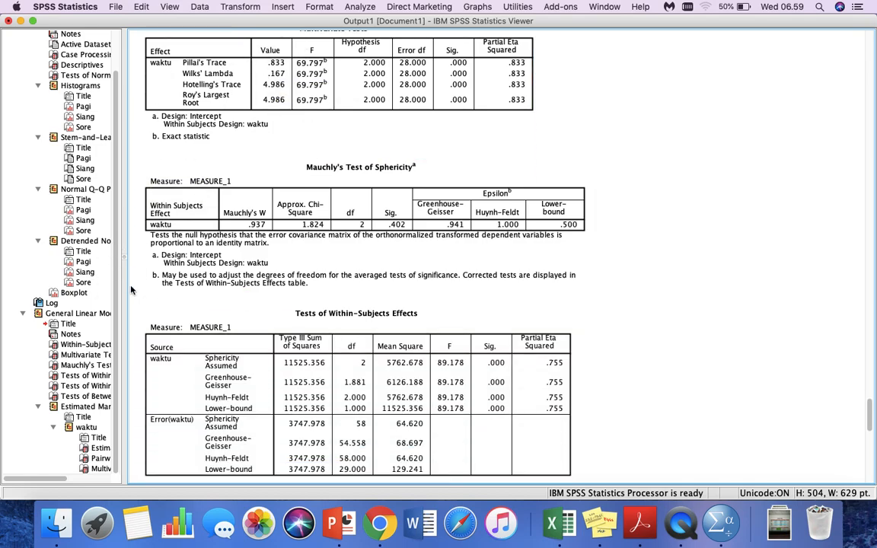
left_click(359, 197)
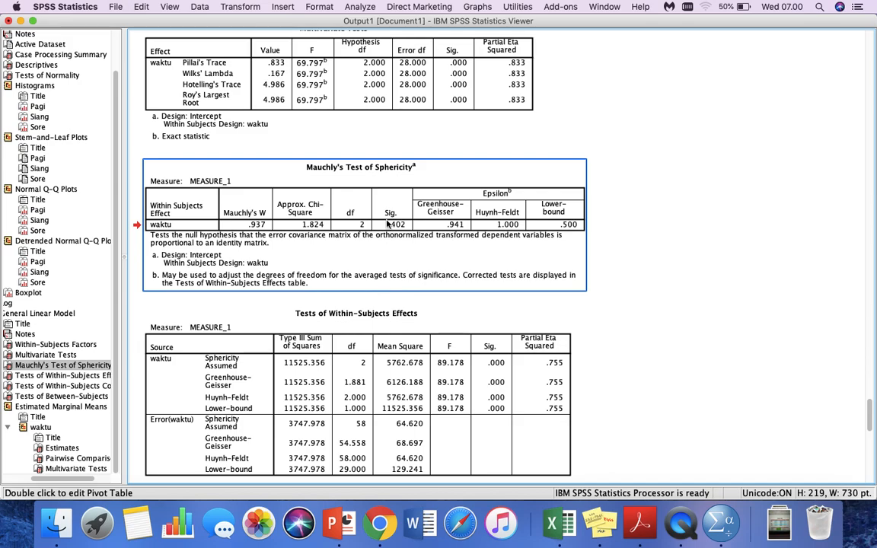
Examine the significance and partial eta squared of waktu in the Tests of Within-Subjects Effects table.
scroll(389, 223, "down", 5)
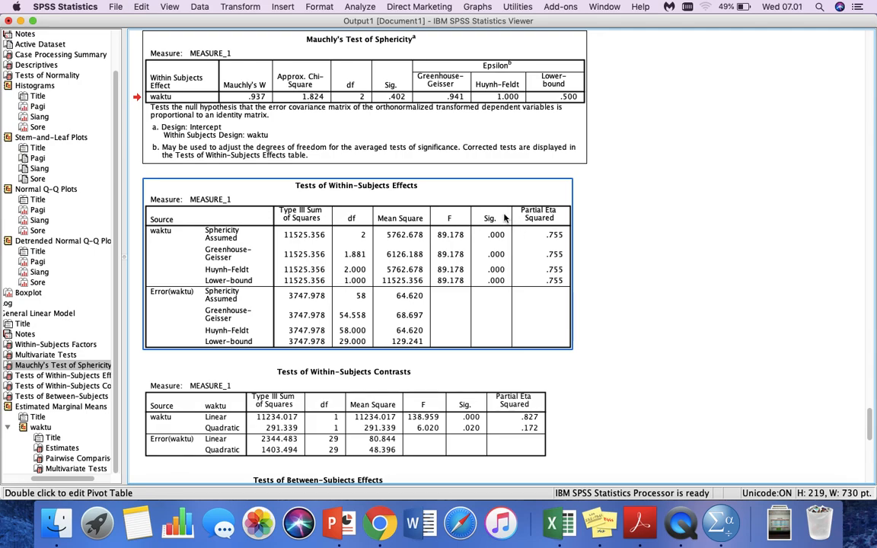
left_click(623, 235)
left_click(437, 191)
left_click(615, 143)
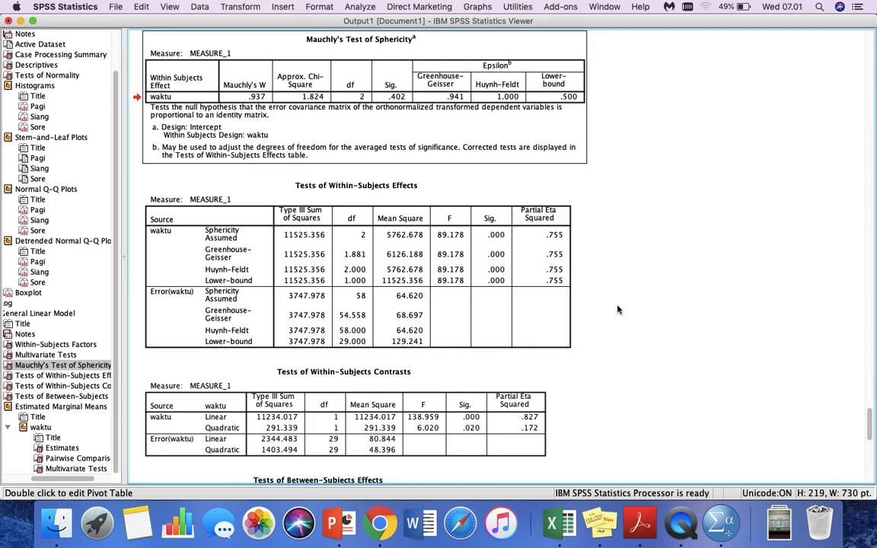
left_click(530, 307)
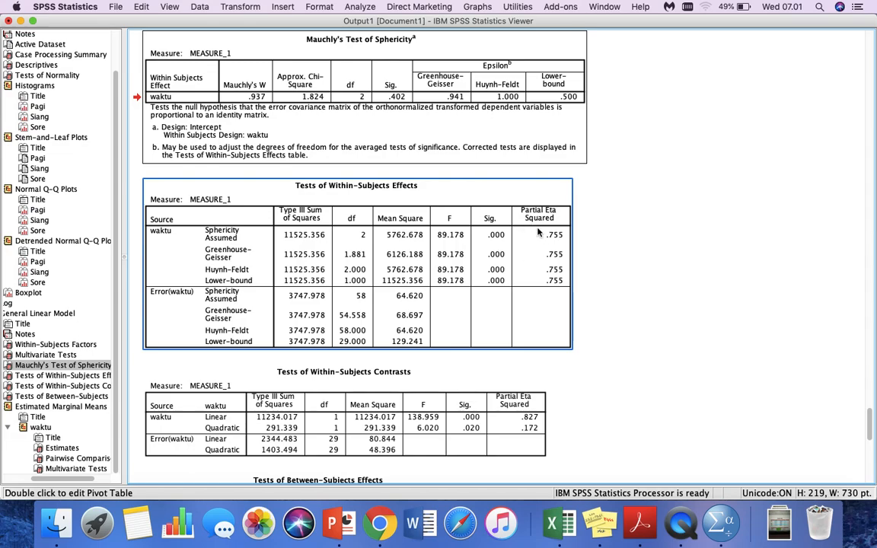
left_click(609, 201)
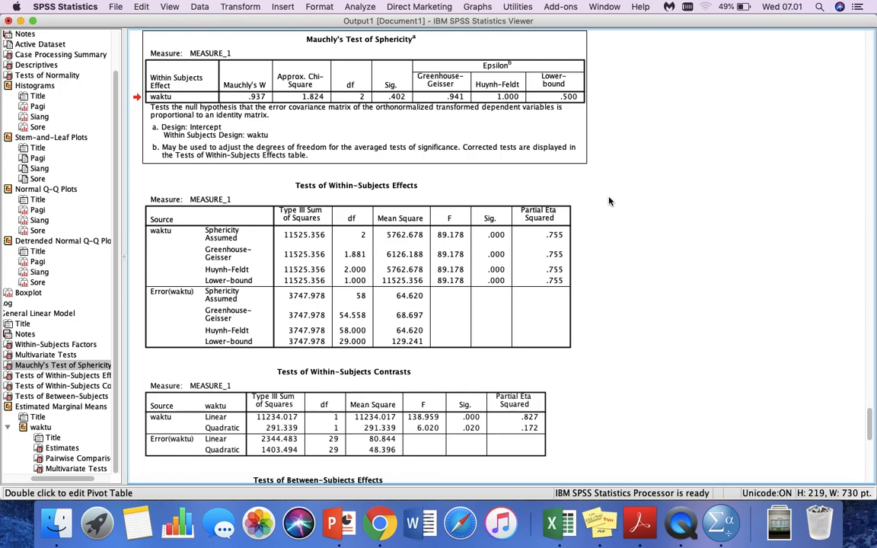
left_click(403, 198)
left_click(625, 261)
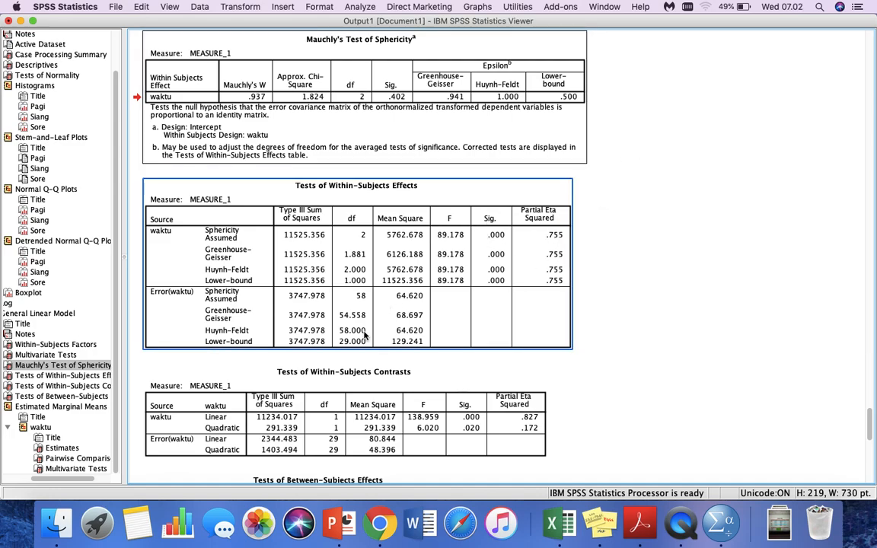
Look through the within-subjects contrasts, between-subjects effects, estimated marginal means, pairwise comparisons of waktu and the closing multivariate tests.
scroll(366, 335, "down", 5)
left_click(533, 383)
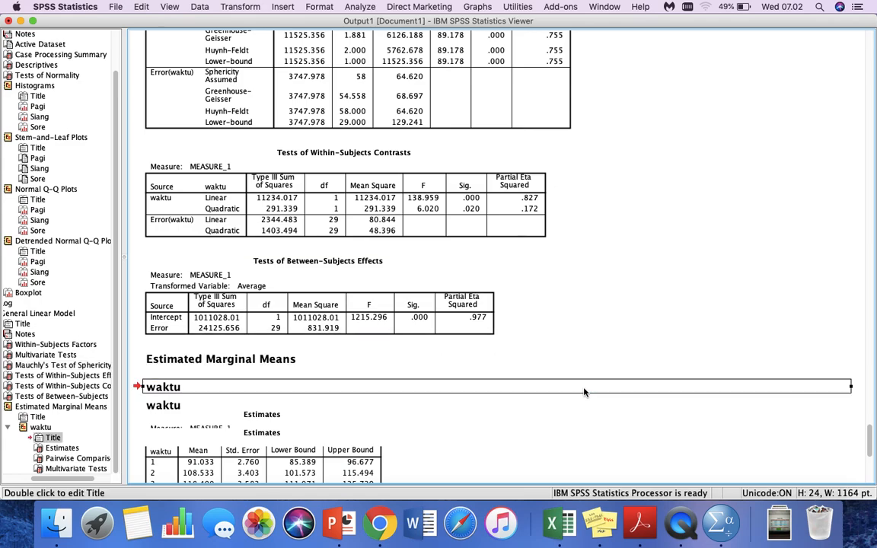
scroll(496, 213, "down", 2)
scroll(496, 213, "down", 1)
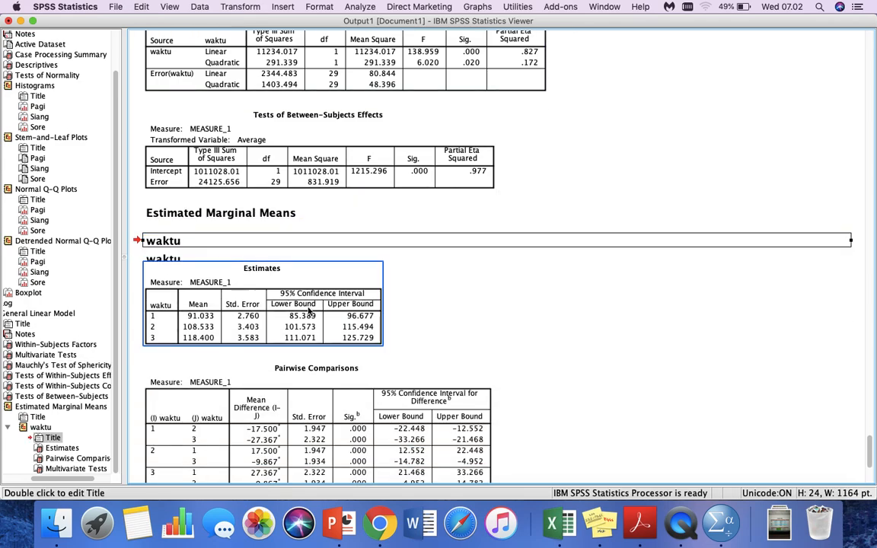
scroll(345, 296, "down", 2)
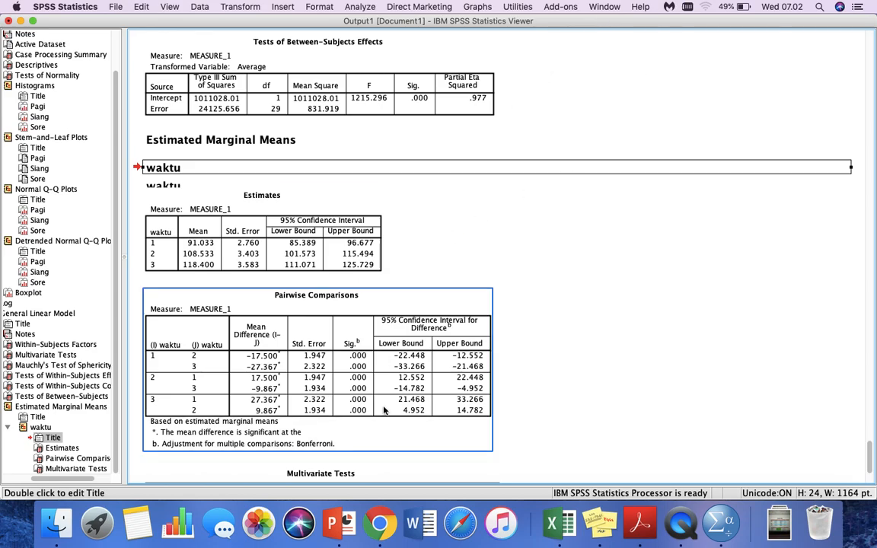
left_click(353, 389)
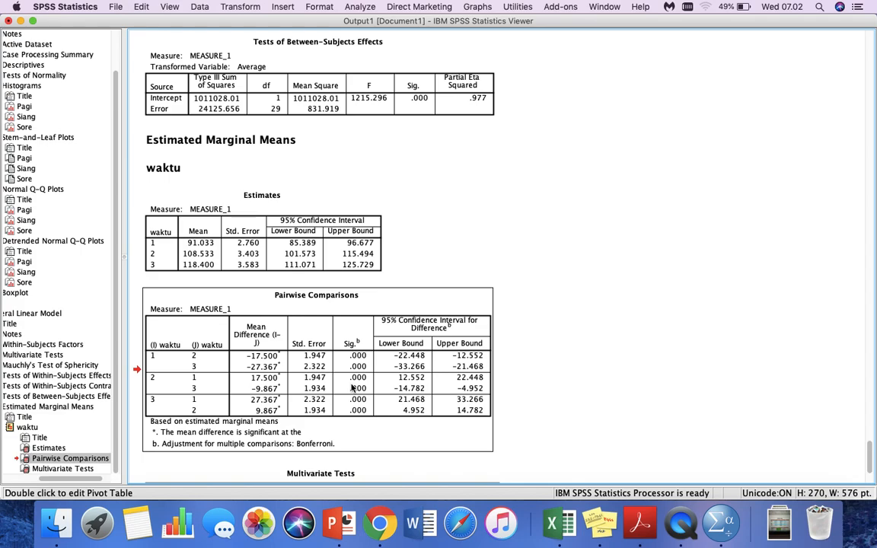
scroll(352, 389, "down", 1)
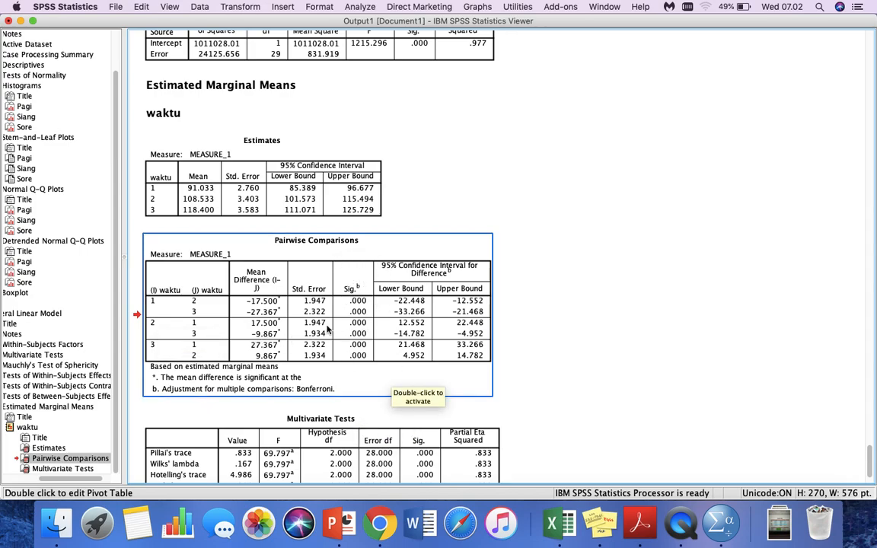
scroll(305, 403, "down", 3)
left_click(259, 407)
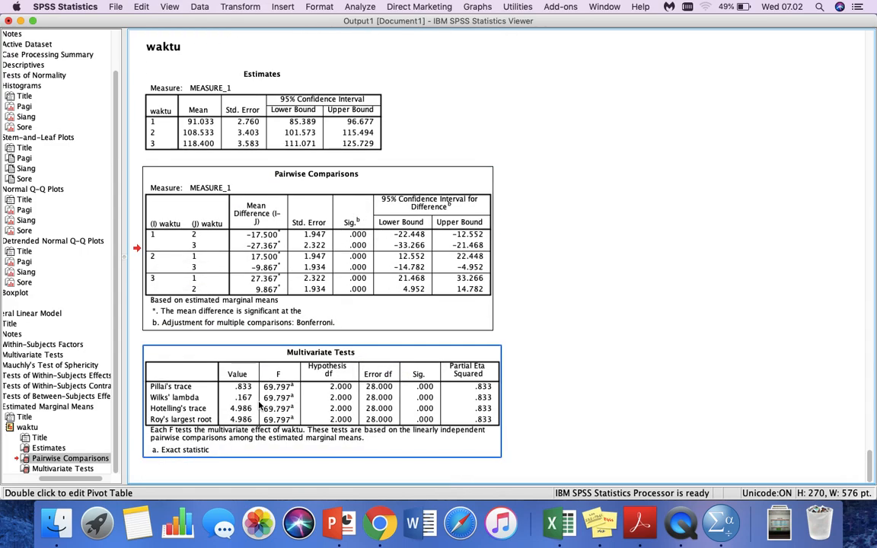
left_click(368, 222)
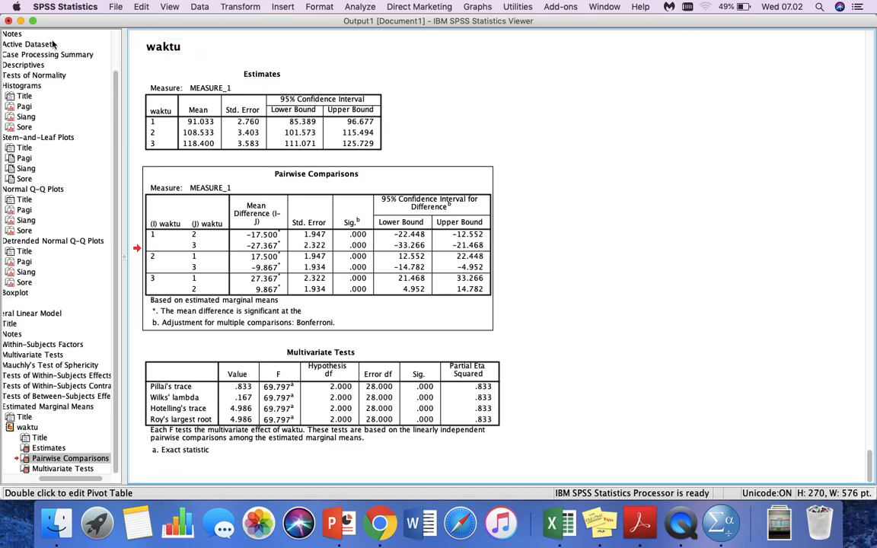
Minimize the output viewer and the data editor windows to show the desktop.
left_click(20, 22)
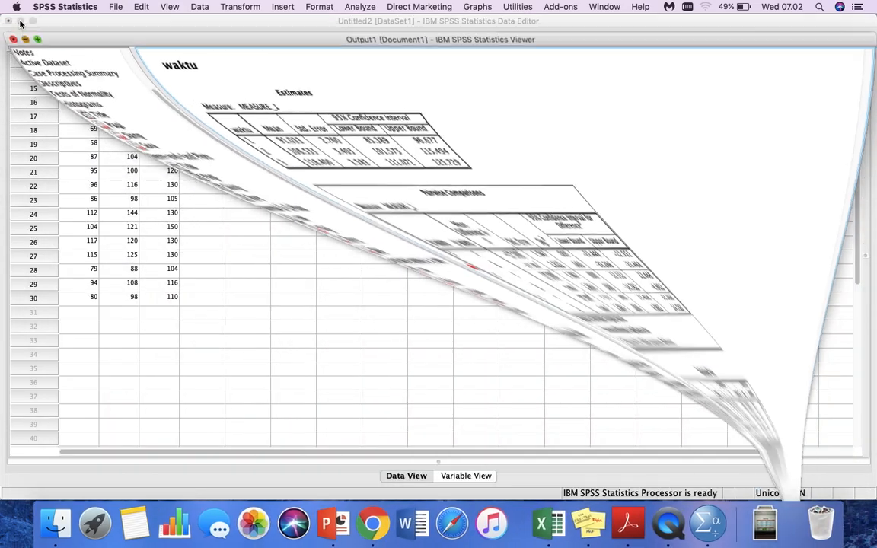
left_click(21, 22)
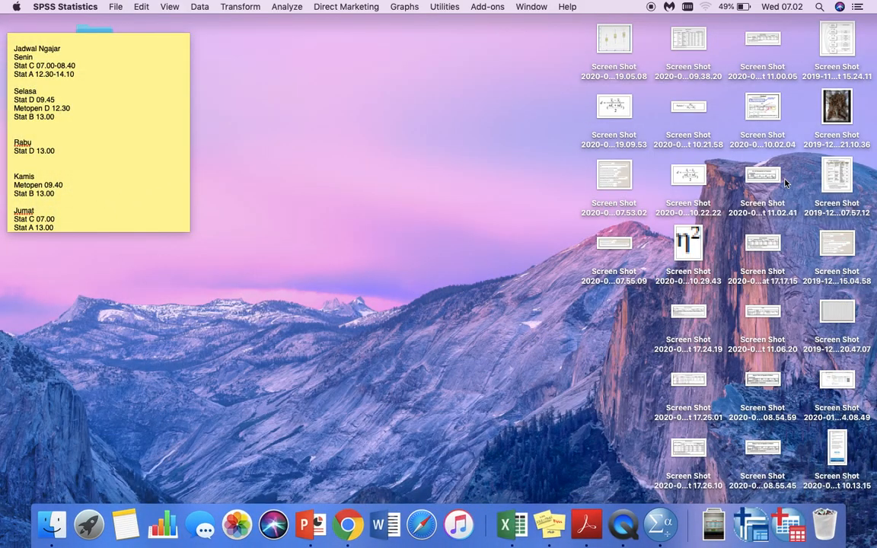